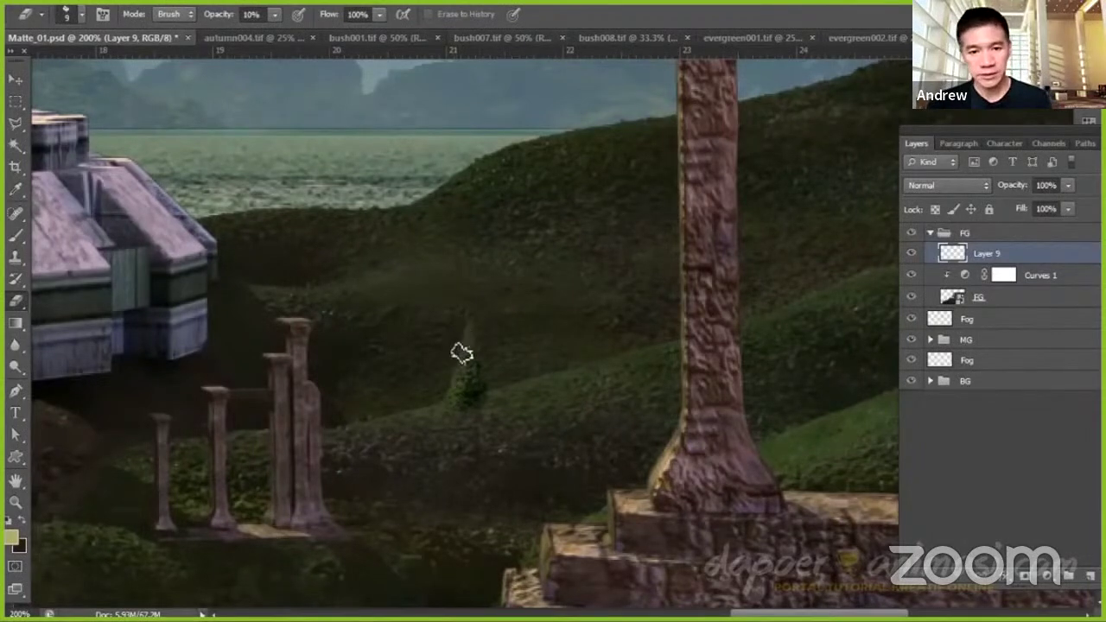
Fade the small tree with the eraser at low opacity and apply a Levels adjustment
drag(435, 420, 468, 394)
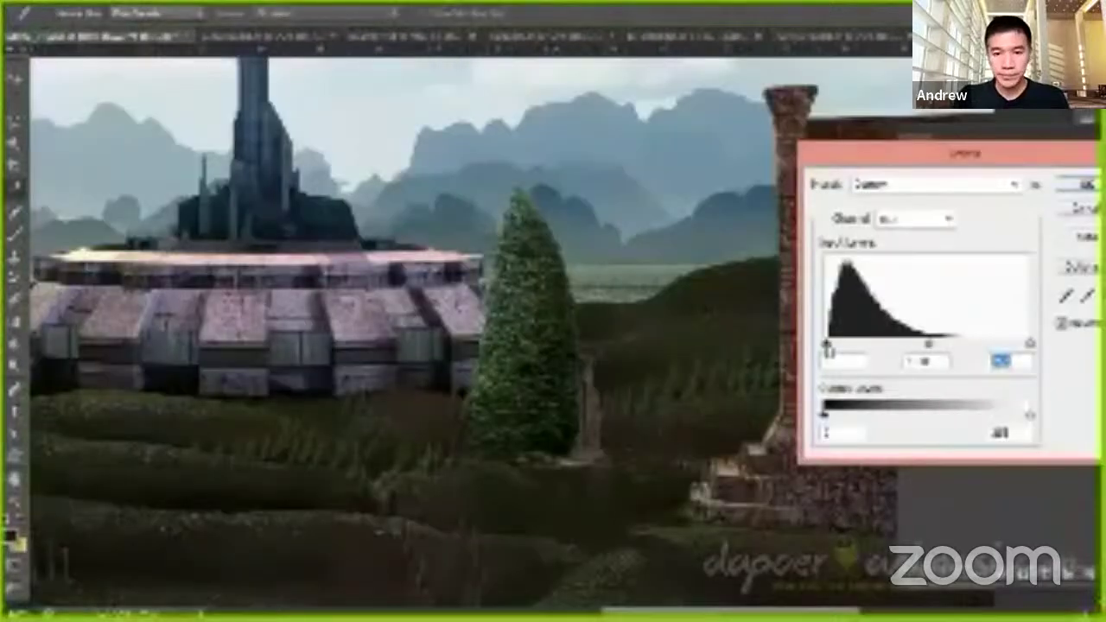
key(Return)
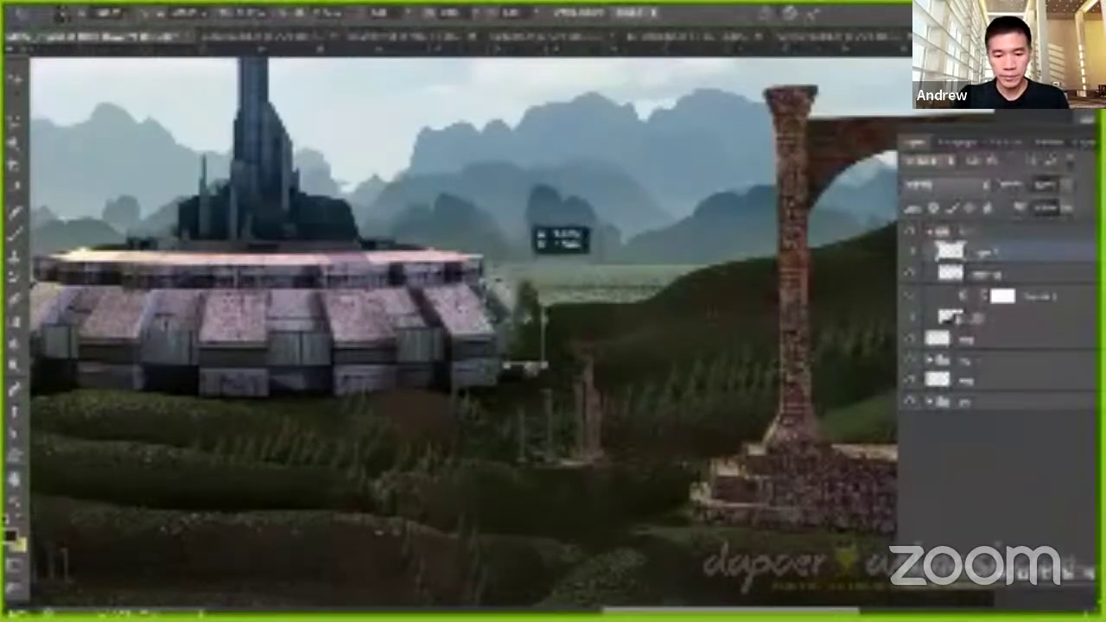
Move the tree onto the hillside right of the ruined columns
scroll(510, 370, up, 3)
scroll(510, 370, down, 3)
scroll(522, 342, up, 4)
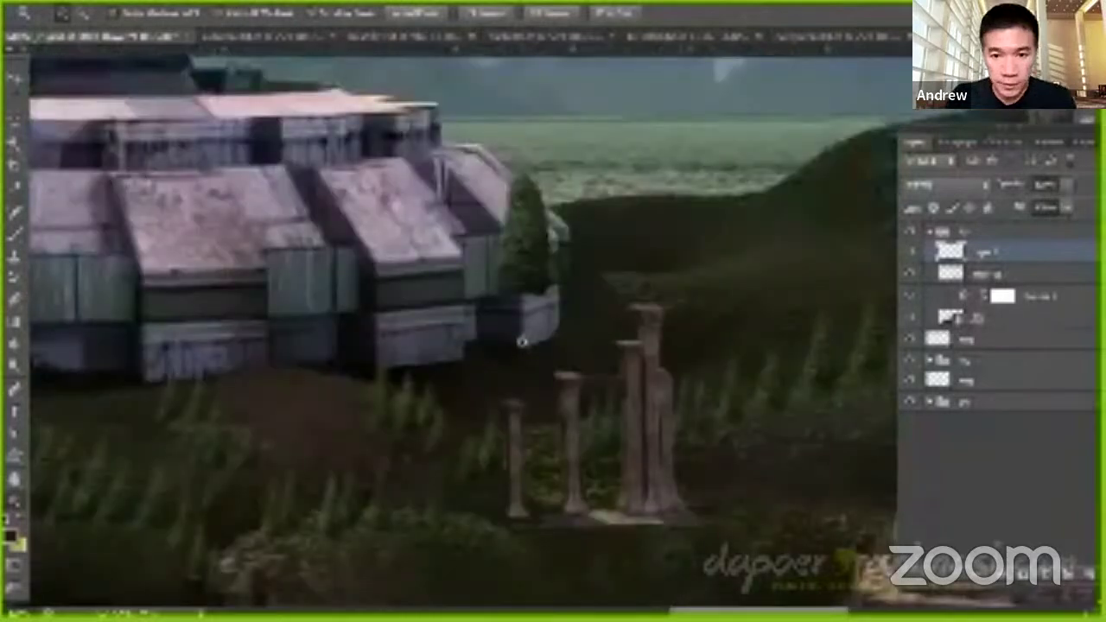
scroll(522, 342, down, 2)
drag(372, 199, 580, 370)
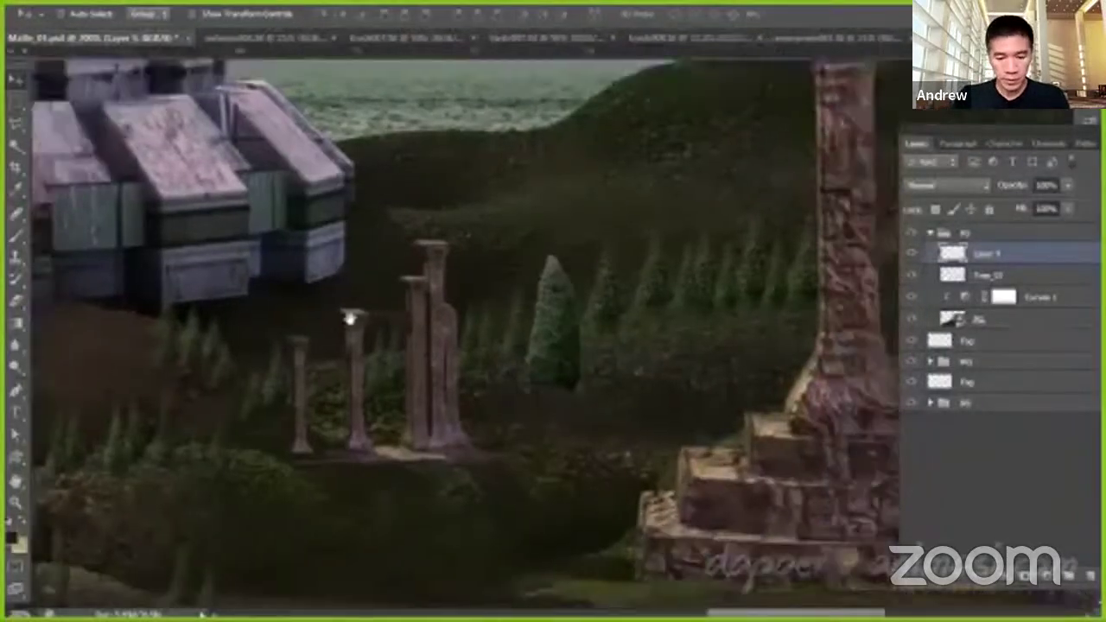
Erase parts of the conifer to fade its edges into the dark hillside
scroll(350, 318, right, 3)
key(e)
drag(457, 242, 443, 335)
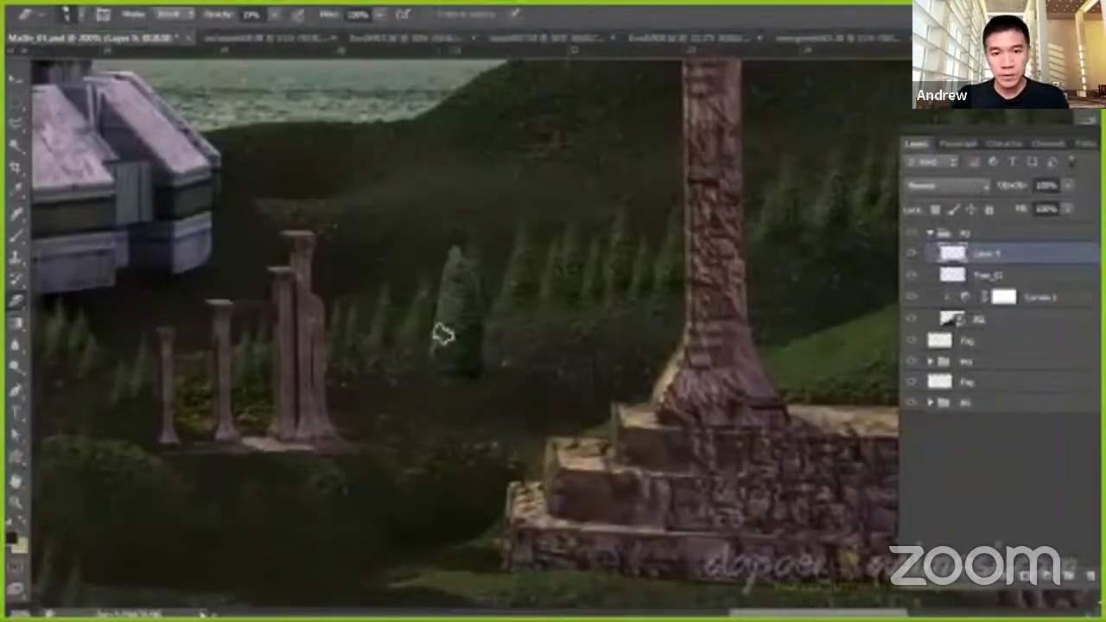
drag(452, 259, 484, 276)
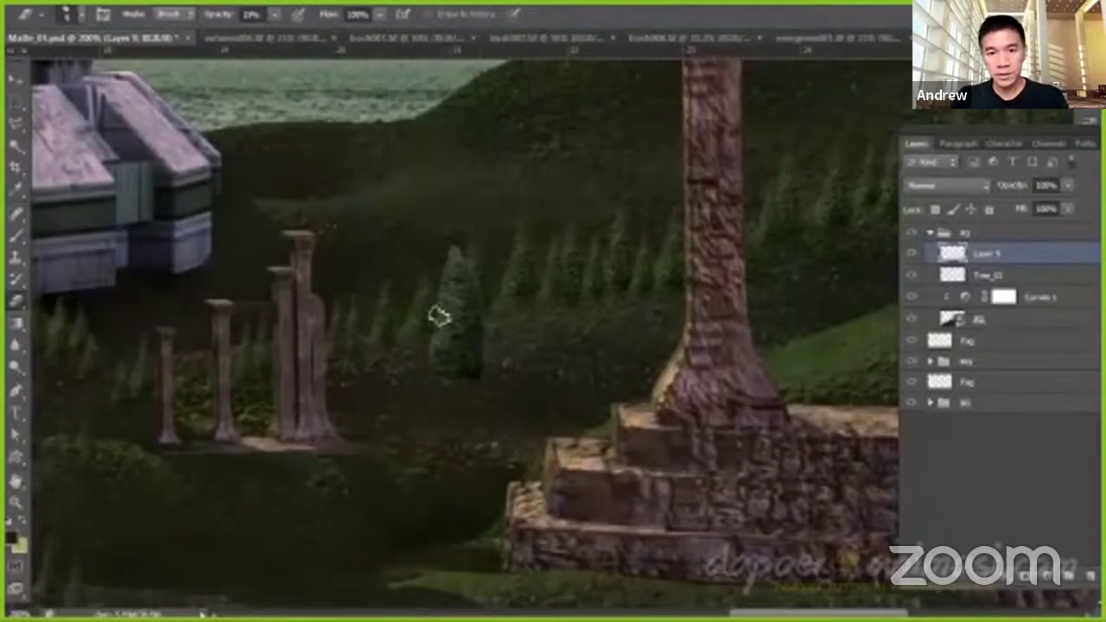
drag(444, 257, 432, 323)
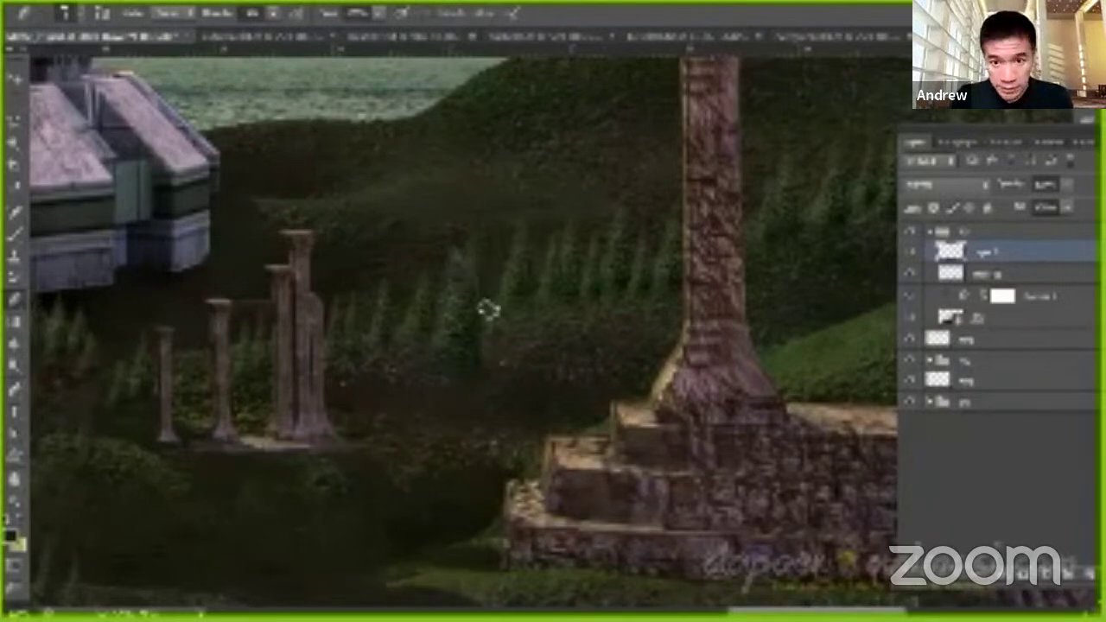
drag(457, 247, 432, 358)
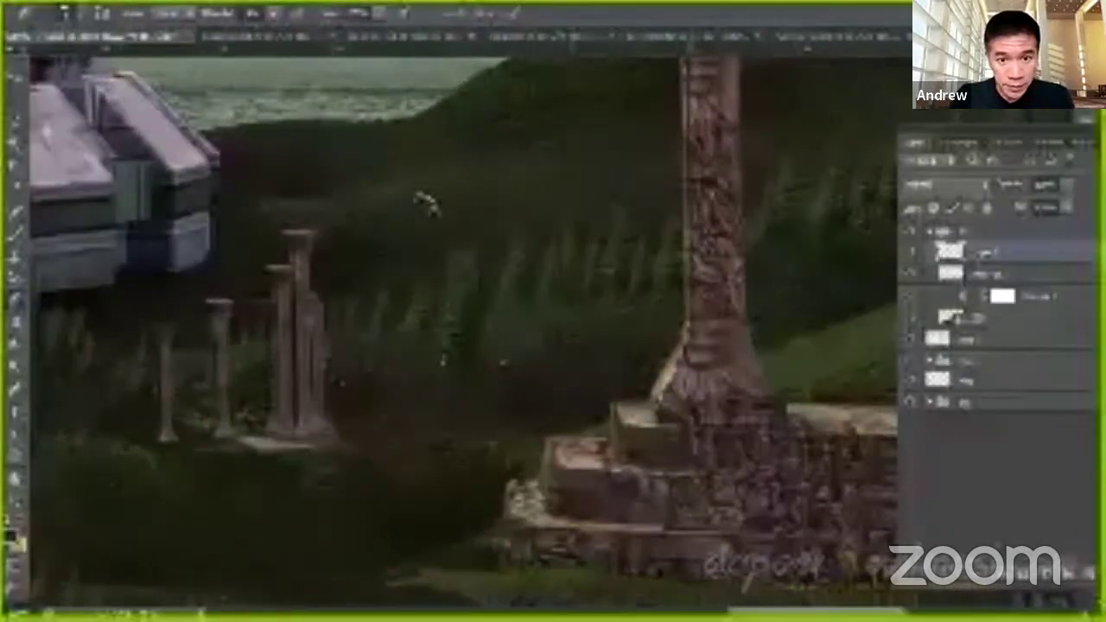
Draw a rectangular marquee over the tree's area on the hillside
key(m)
drag(424, 240, 484, 383)
drag(484, 250, 500, 277)
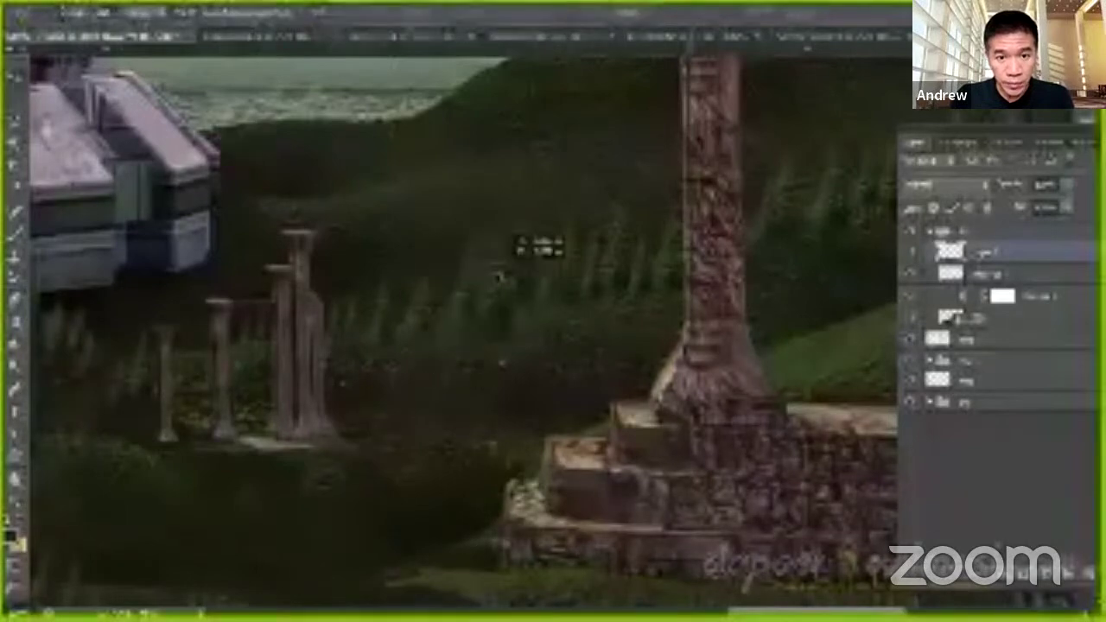
scroll(500, 277, right, 3)
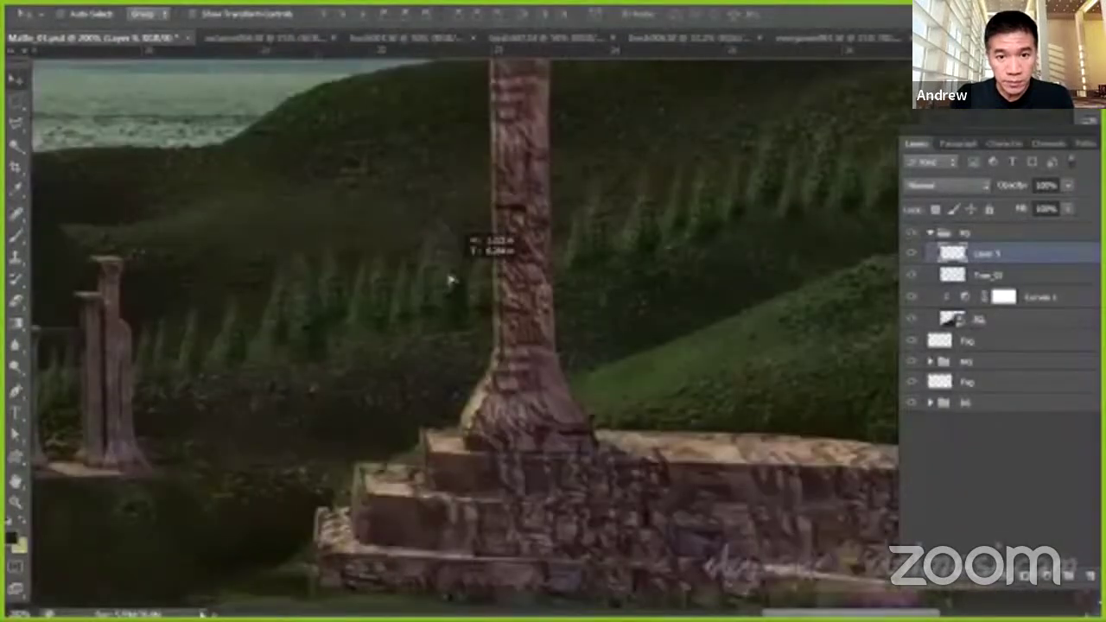
Duplicate the tree layer four times and move one copy left and down the hillside
scroll(457, 292, right, 5)
key(ctrl+j)
scroll(600, 255, left, 8)
key(ctrl+j)
key(ctrl+j)
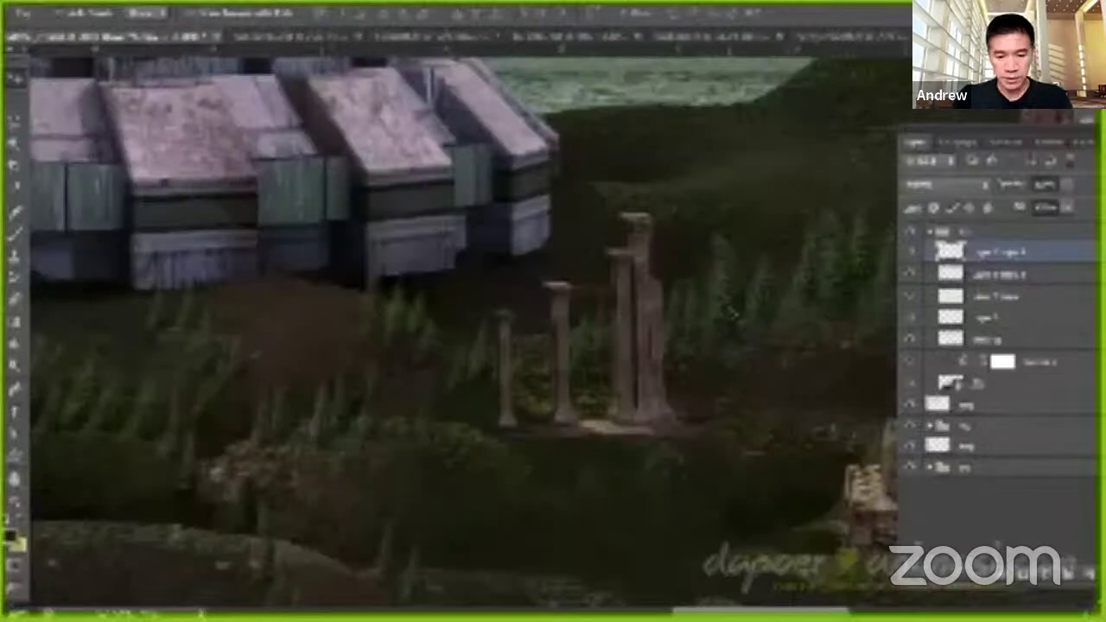
key(ctrl+j)
key(ctrl+j)
key(ctrl+j)
scroll(444, 321, left, 5)
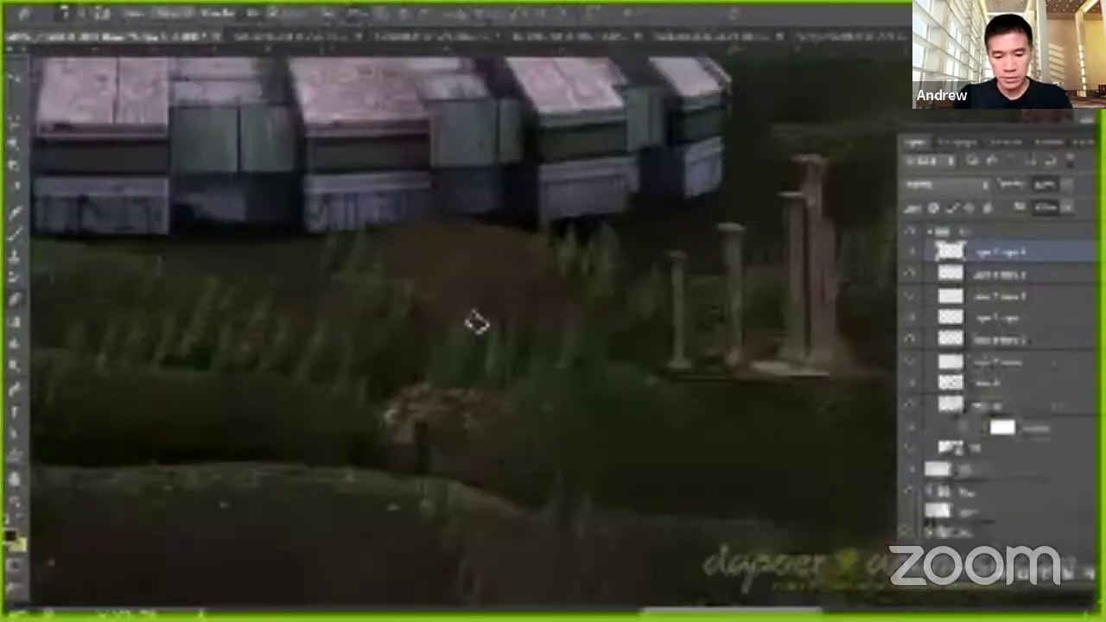
scroll(519, 294, down, 3)
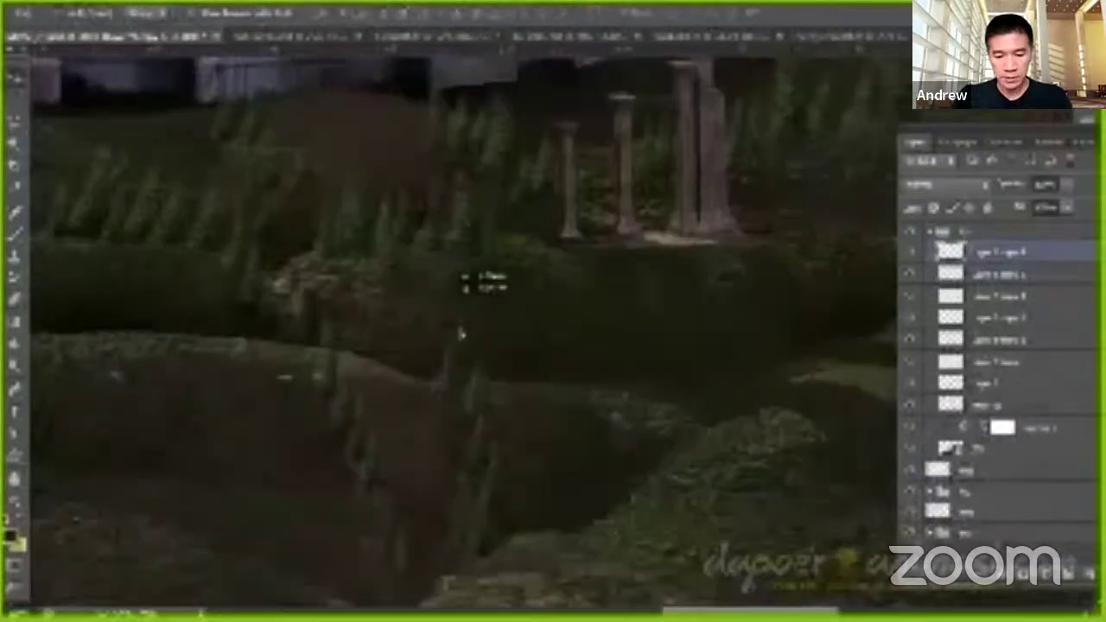
key(ctrl+j)
drag(531, 353, 355, 485)
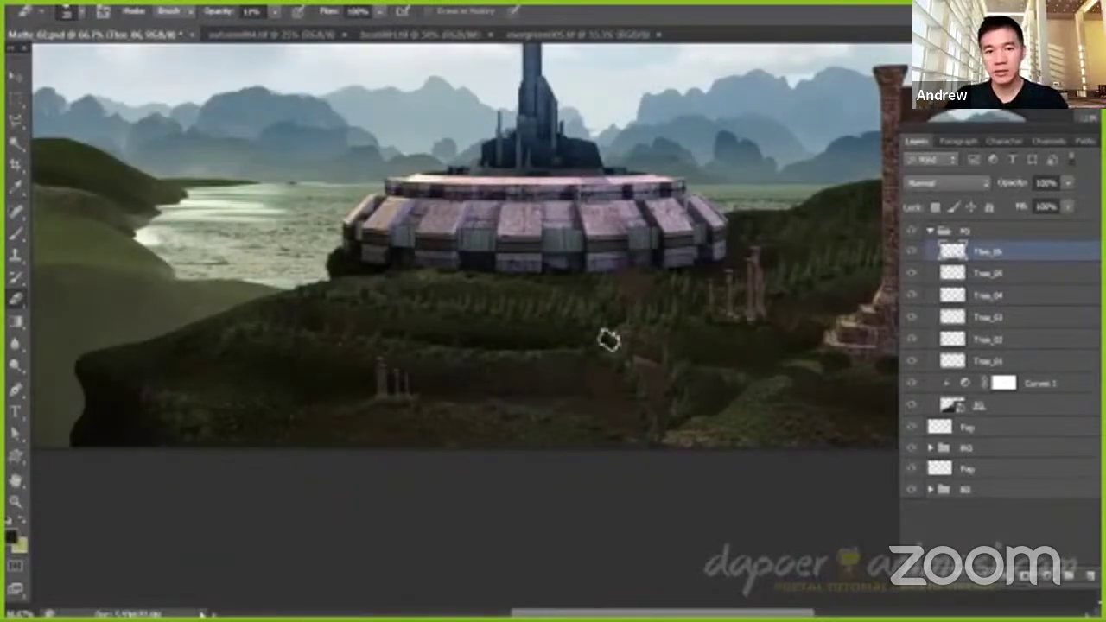
Drag leftward across the hillside beneath the purple tower base
drag(663, 402, 471, 402)
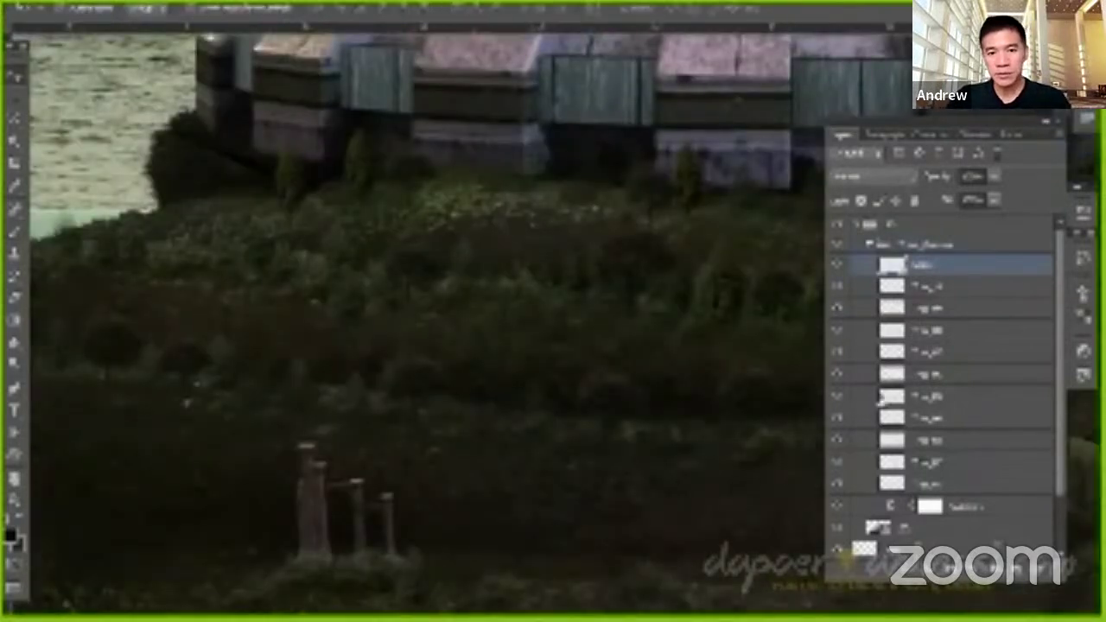
Pick the foliage layer for a Levels adjustment, then select the group's top layer and change tools
click(929, 396)
key(ctrl+l)
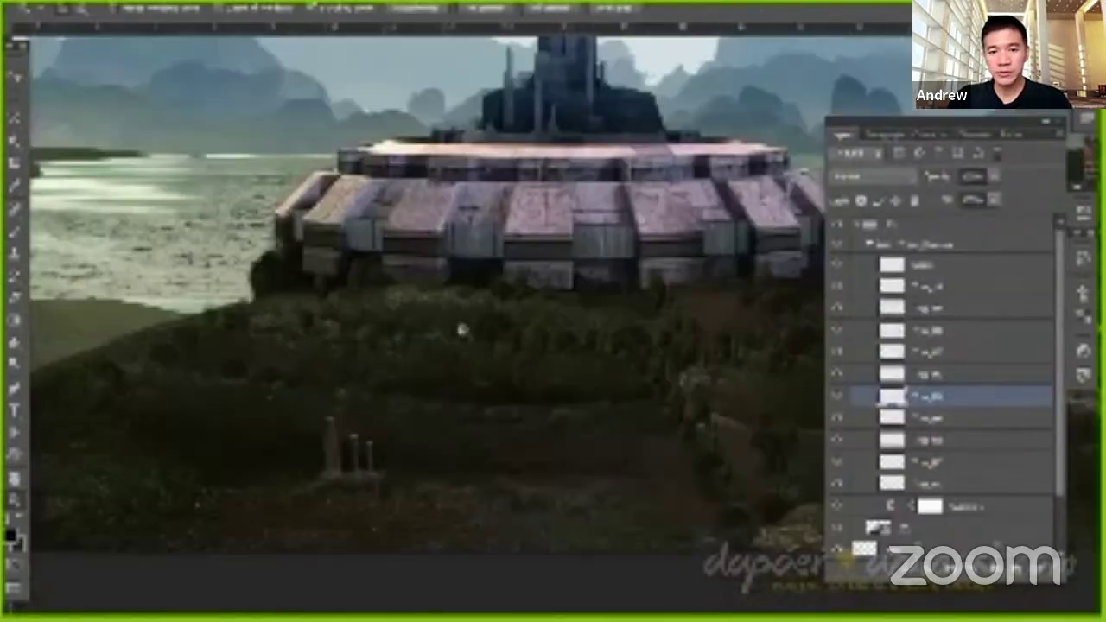
key(alt+period)
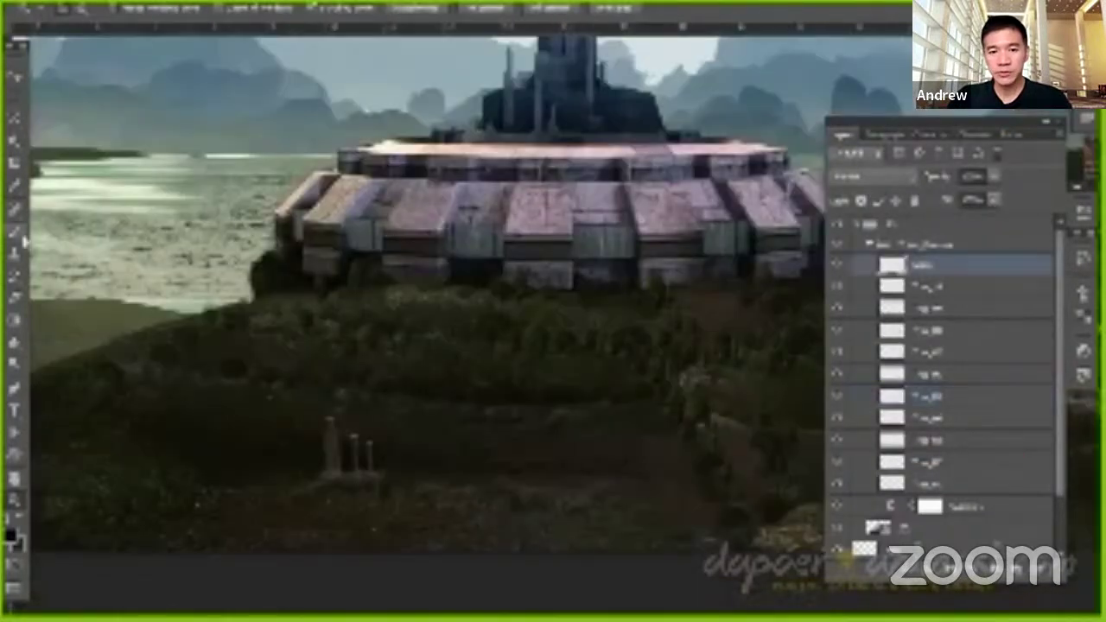
click(20, 240)
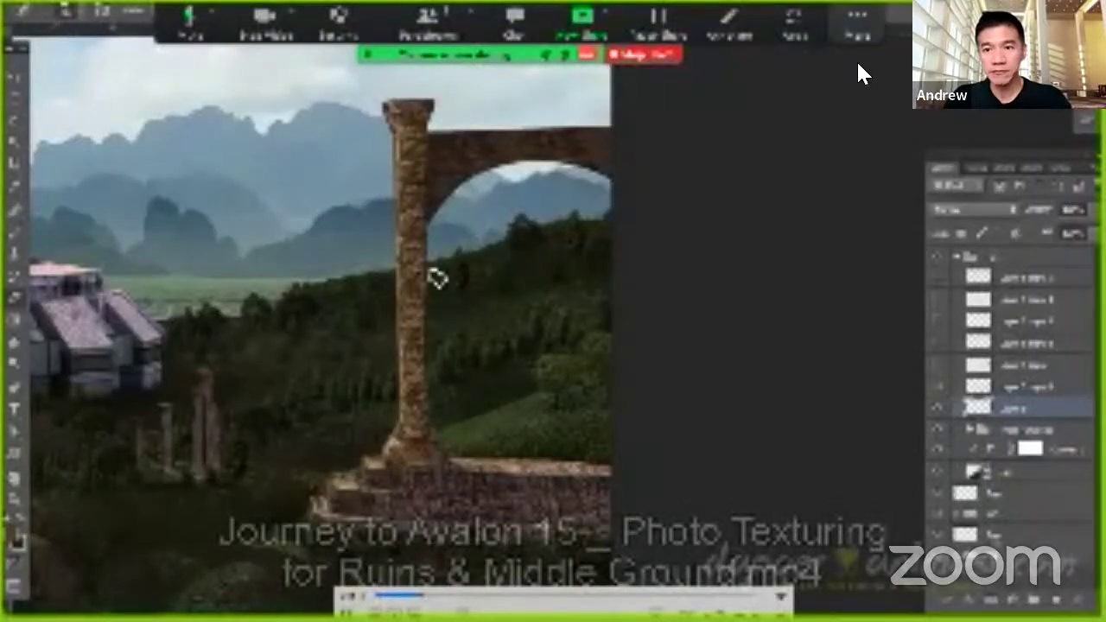
Use the top menu bar and the Ctrl+Alt+Shift+H shortcut
click(858, 26)
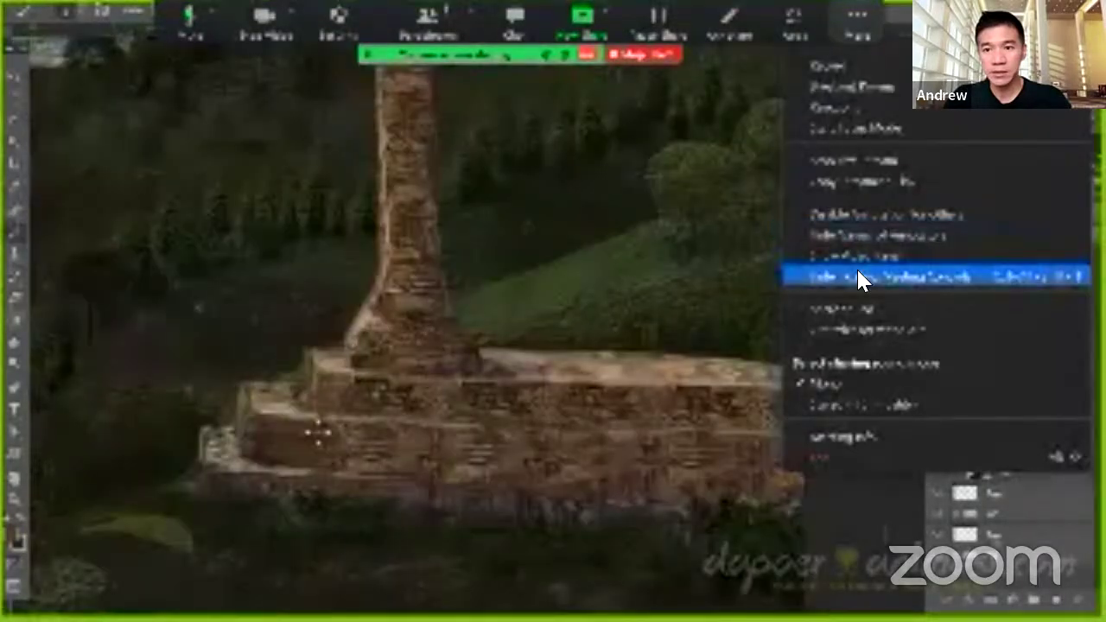
key(ctrl+alt+shift+h)
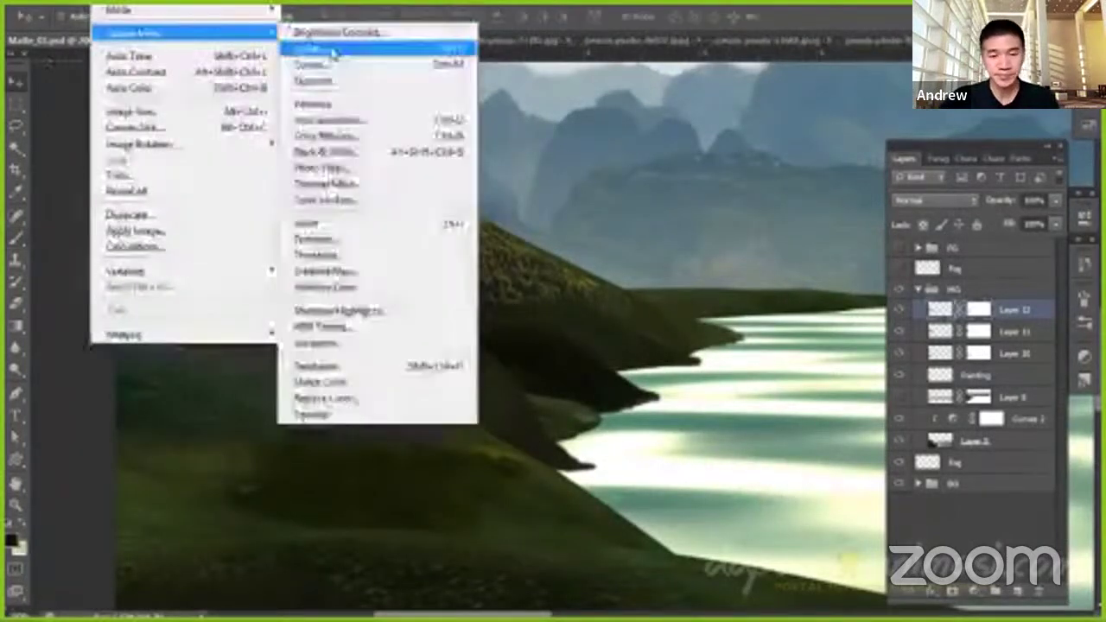
Apply Levels to the hills and add a new empty layer above Layer 12
click(346, 49)
key(Return)
key(b)
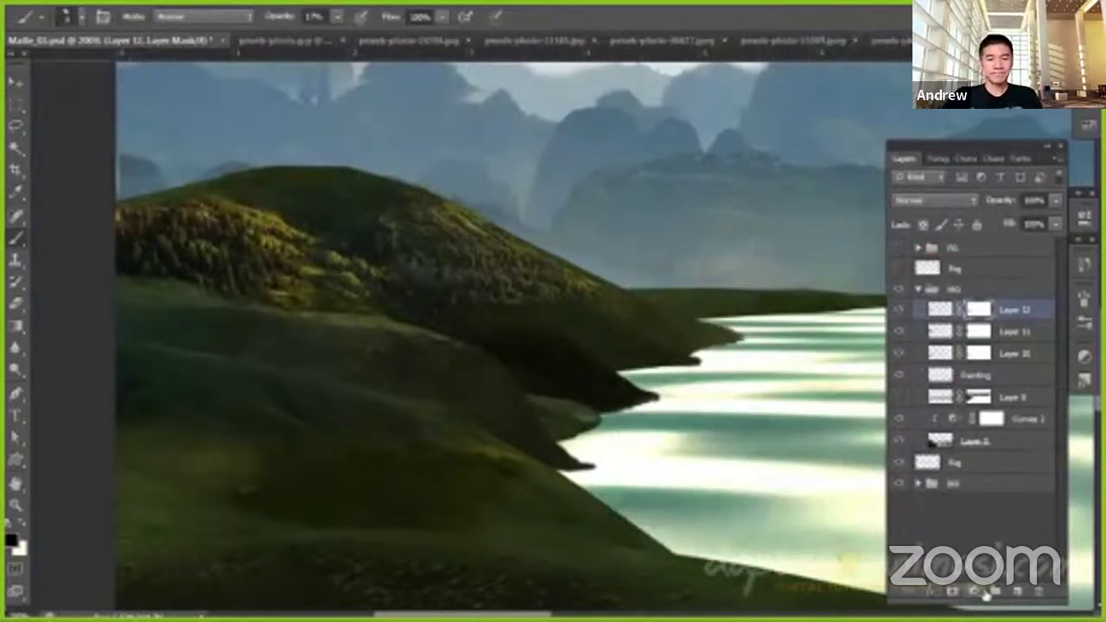
click(1018, 592)
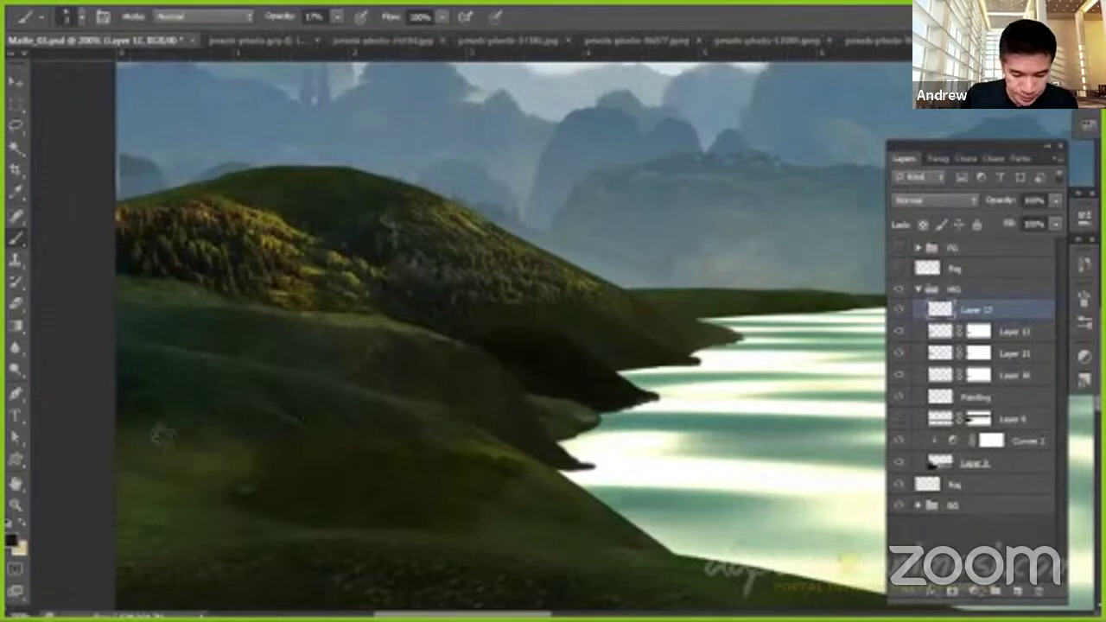
Set brush opacity to 5% and target Layer 11's mask, panning toward the river
key(0)
key(5)
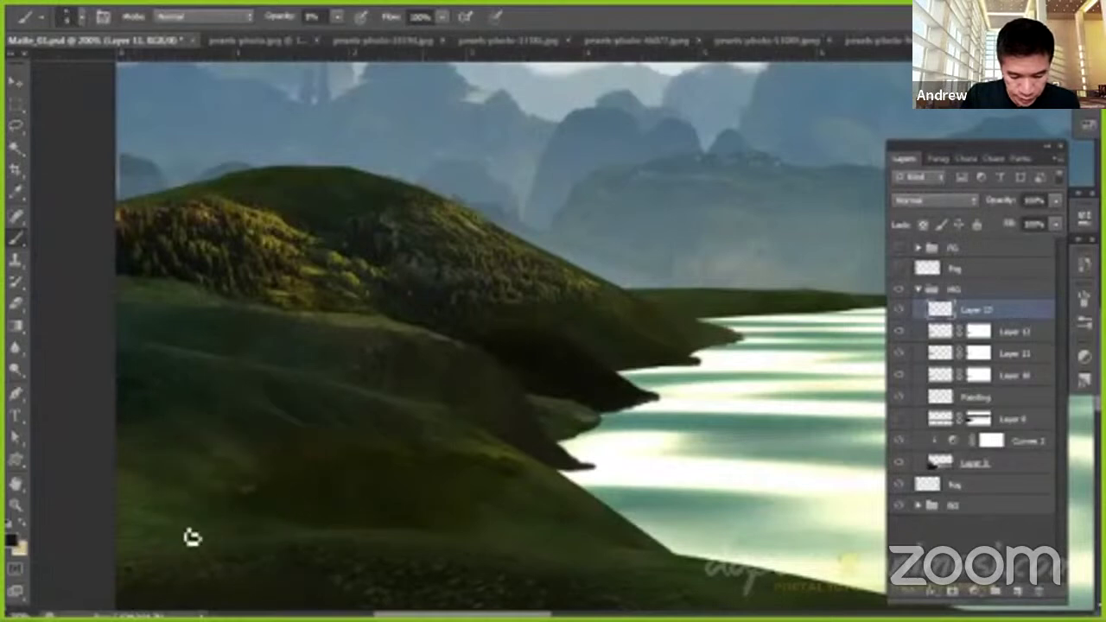
click(978, 355)
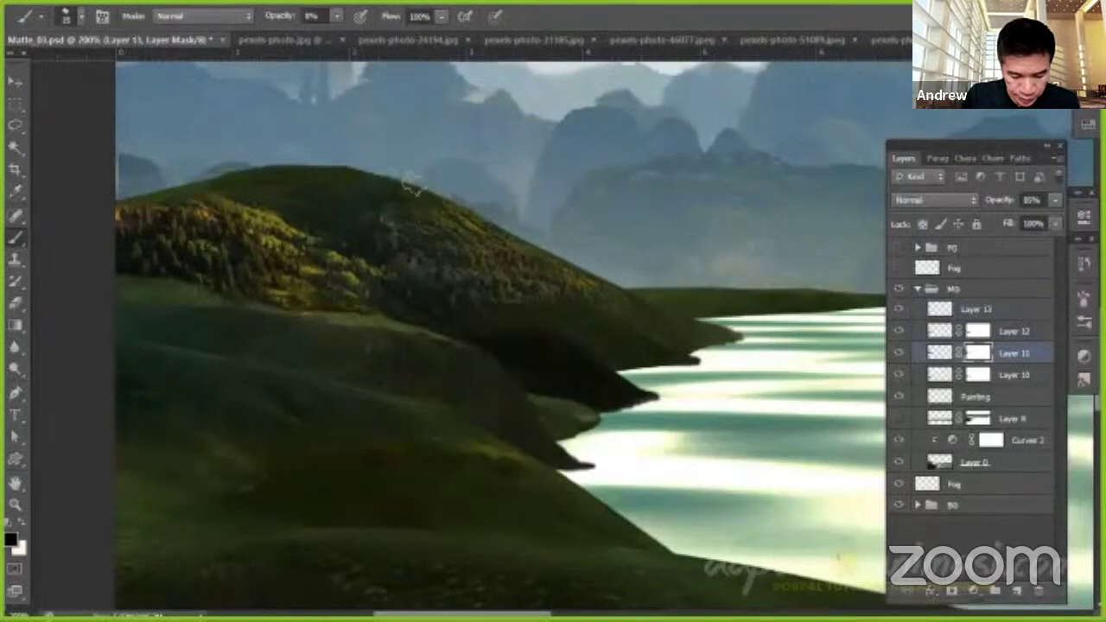
drag(307, 317, 221, 342)
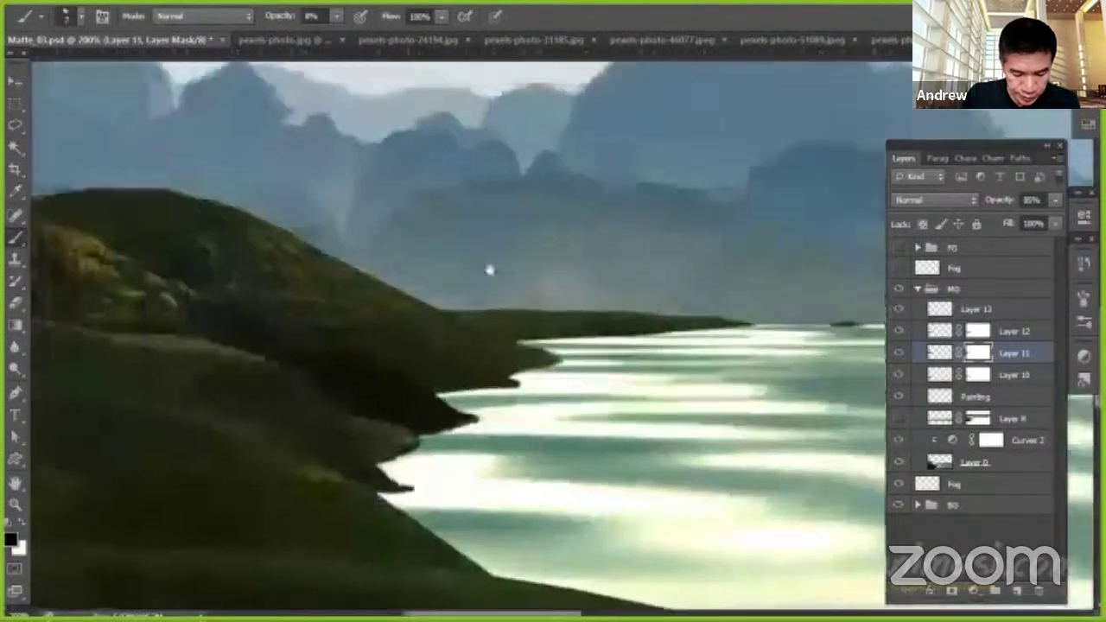
drag(522, 198, 340, 182)
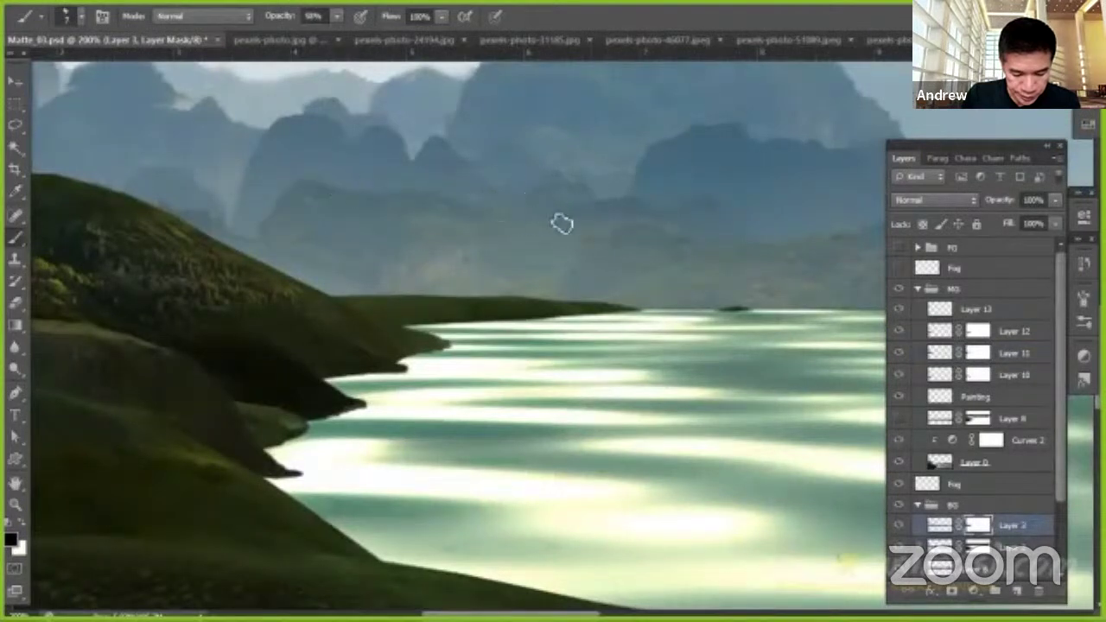
Paint the pale haze above the distant mountains out on Layer 2's mask
mouse_move(225, 221)
mouse_down()
mouse_move(129, 141)
mouse_move(575, 230)
mouse_move(415, 254)
mouse_move(482, 275)
mouse_up()
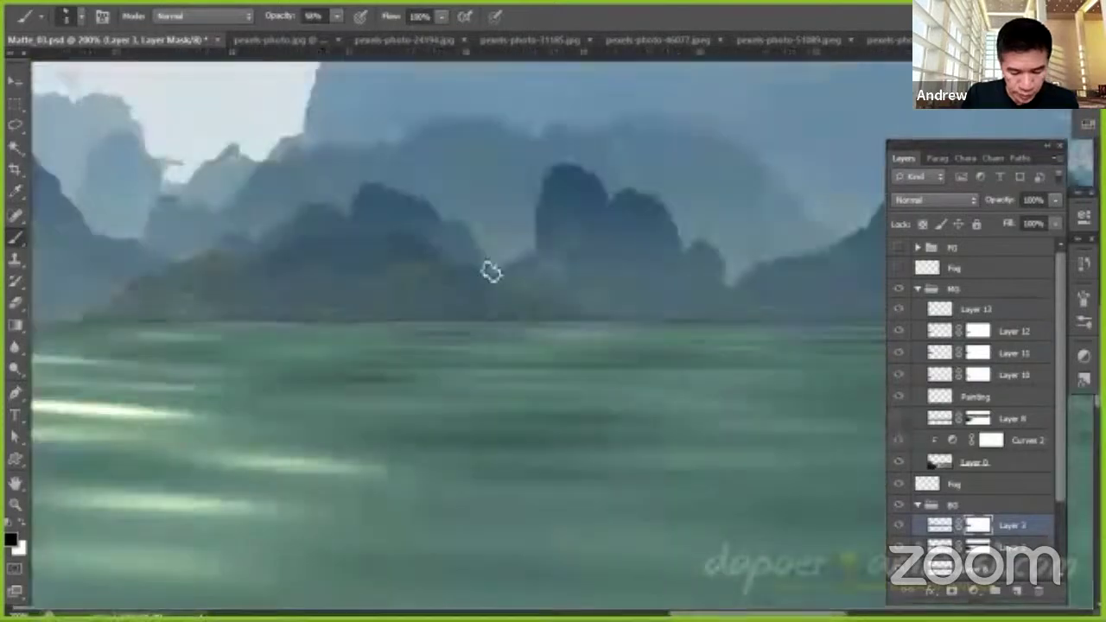
scroll(489, 268, right, 5)
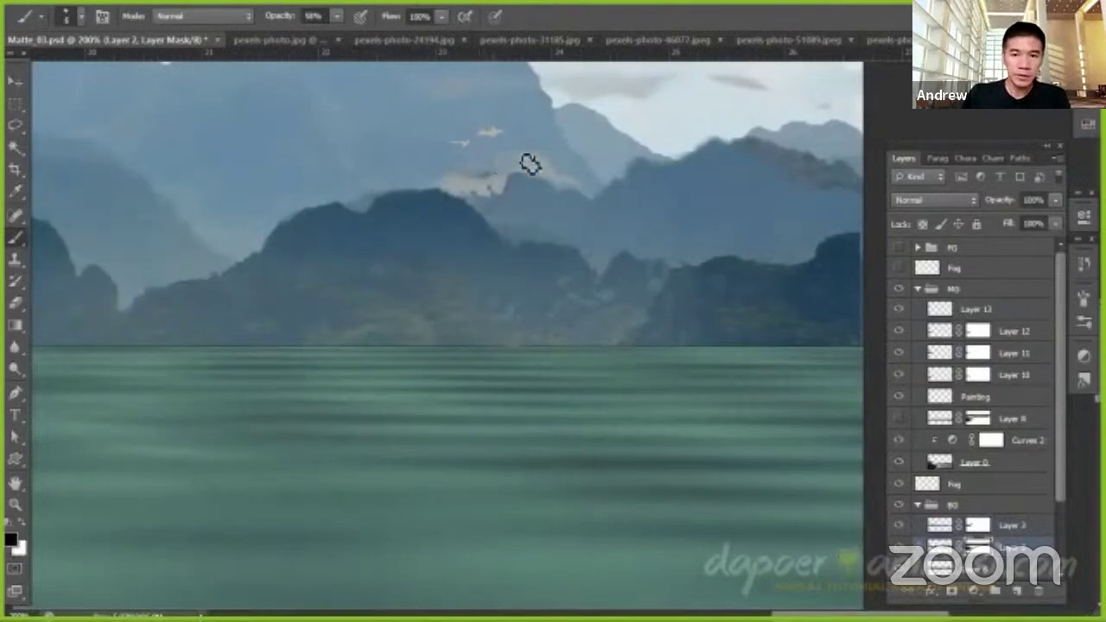
drag(482, 190, 509, 194)
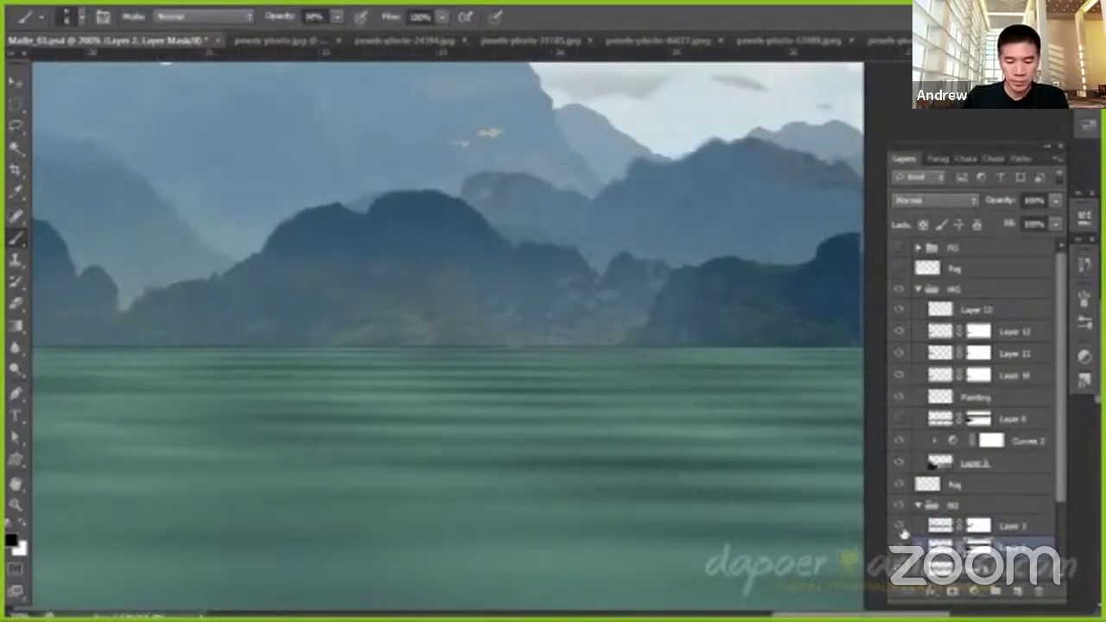
drag(470, 148, 305, 204)
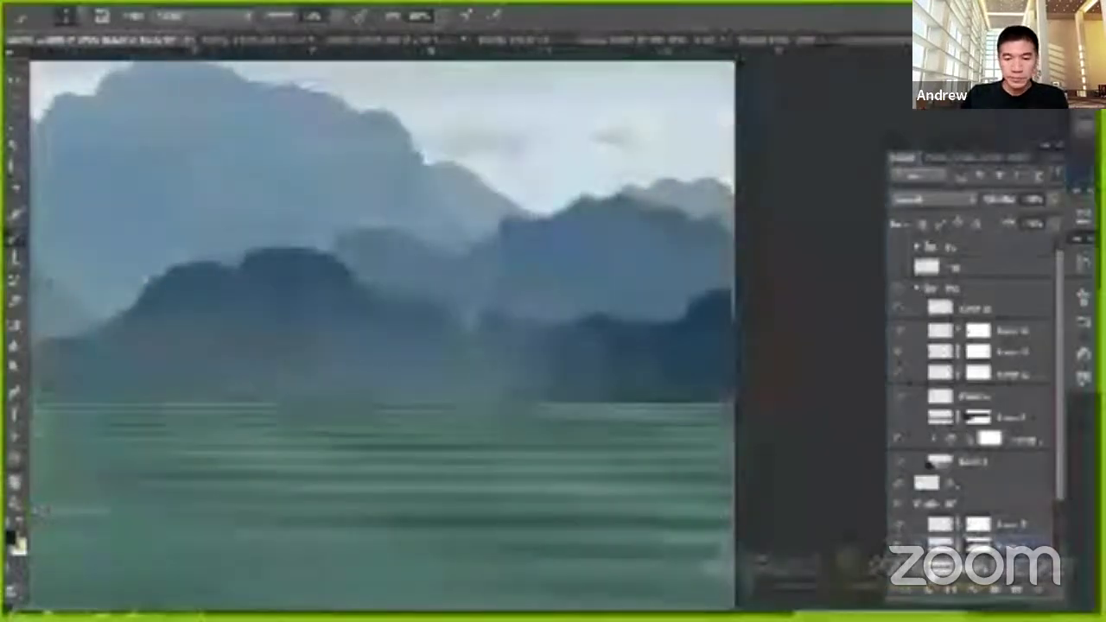
Lighten the selected mountains by moving the Levels midtone slider left, then deselect
key(ctrl+l)
drag(847, 504, 819, 505)
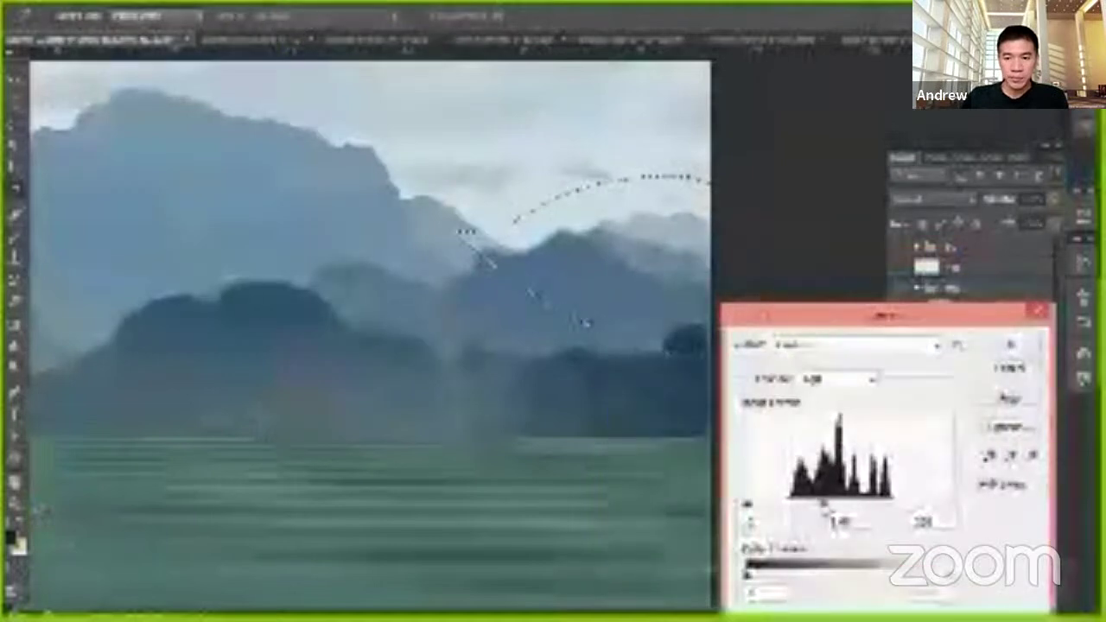
key(Return)
key(ctrl+d)
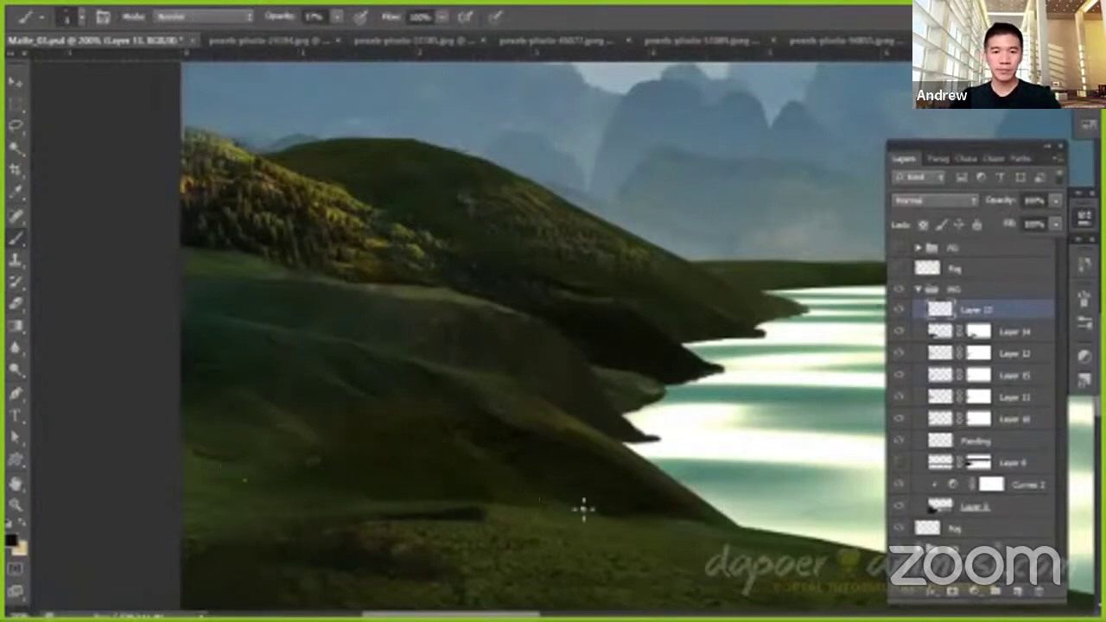
Group the selected hill texture layers, name the group 'Hill texture', and collapse it
scroll(292, 393, down, 2)
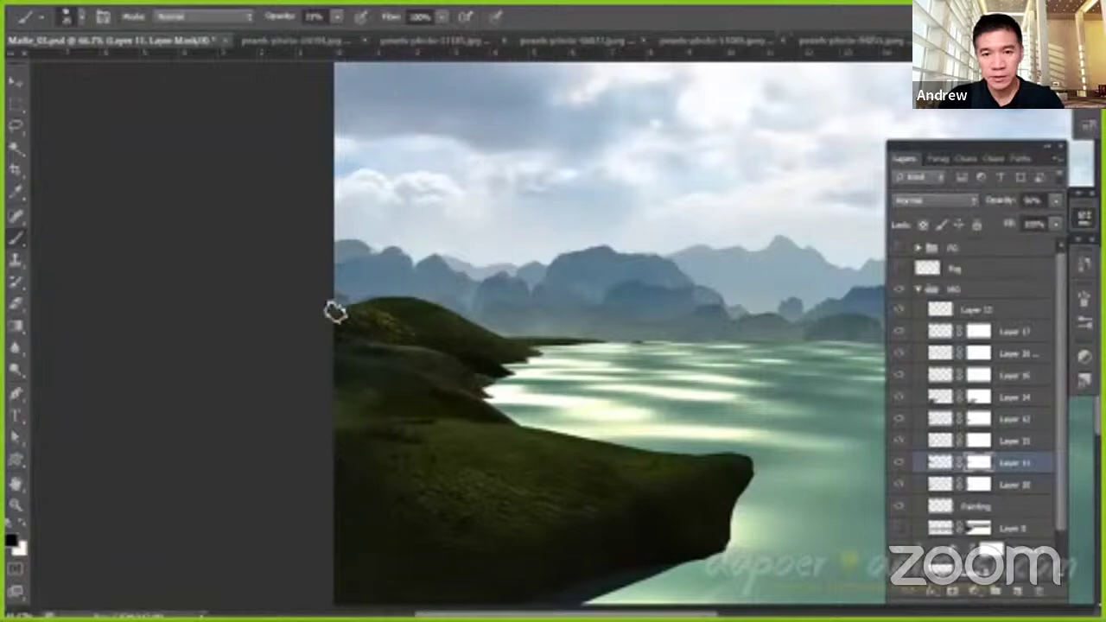
key(ctrl+g)
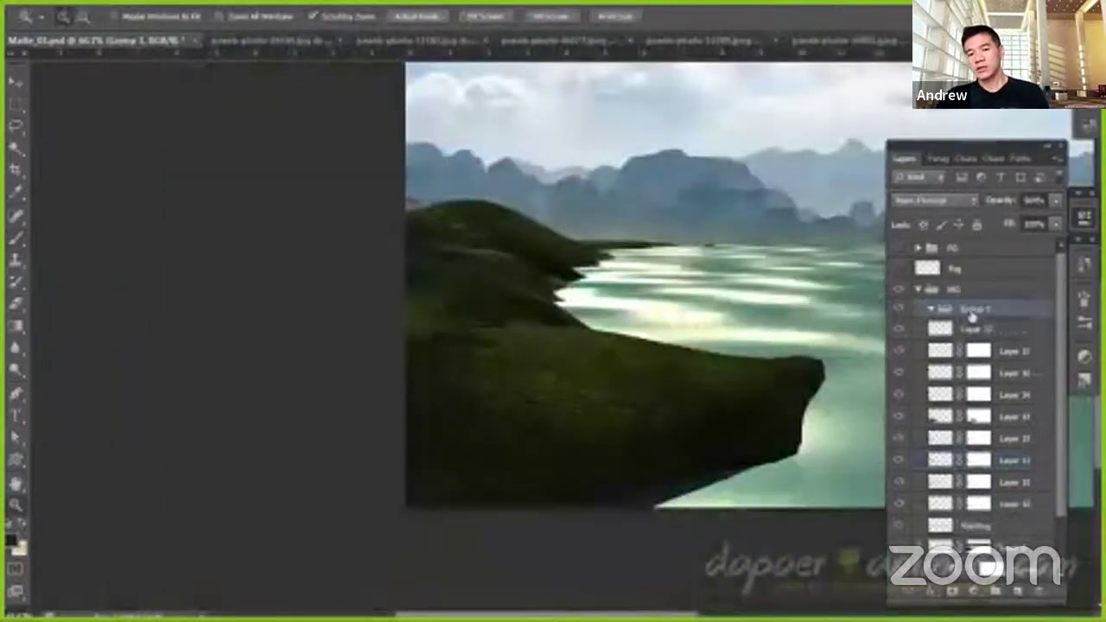
text(Hill texture)
key(Return)
click(931, 310)
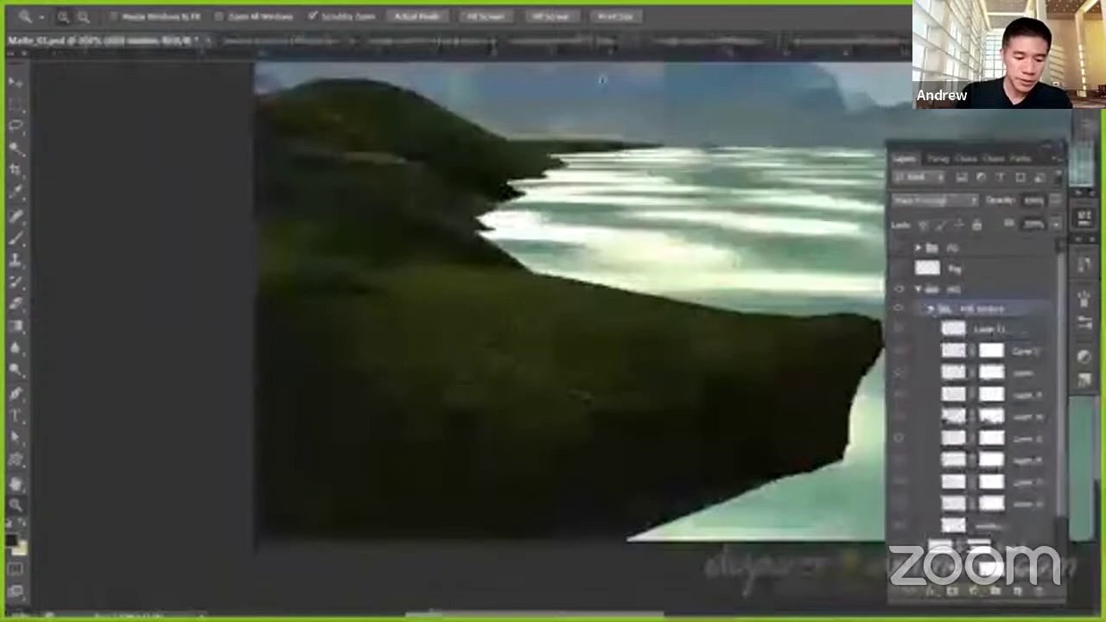
Cycle through the open reference photos and return to the hill and river document
click(677, 44)
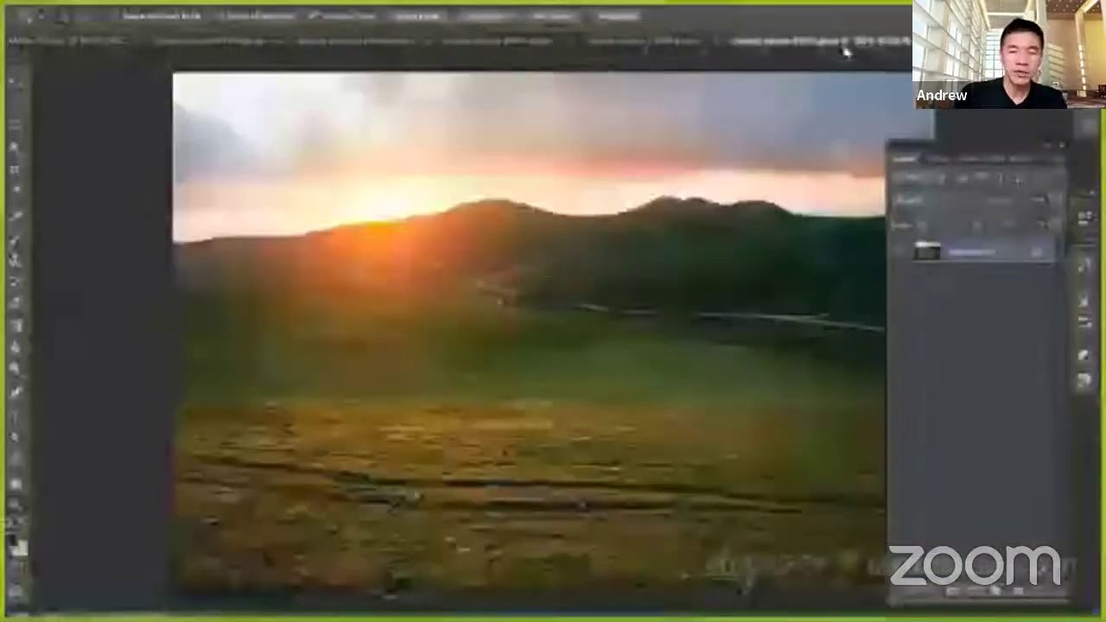
click(844, 41)
click(195, 41)
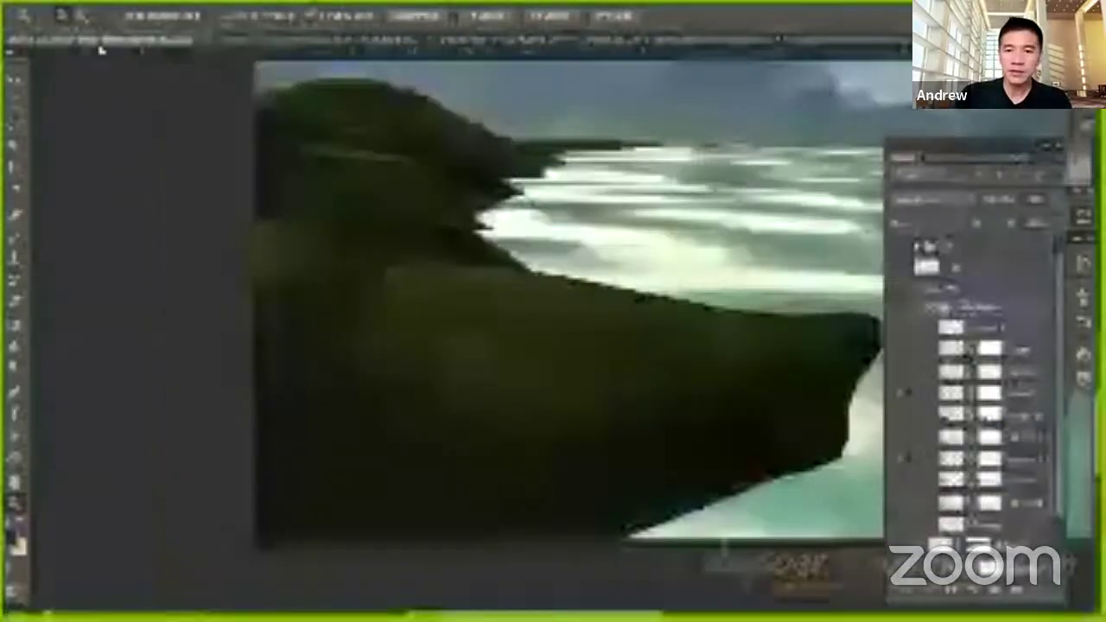
click(844, 41)
click(553, 41)
click(195, 40)
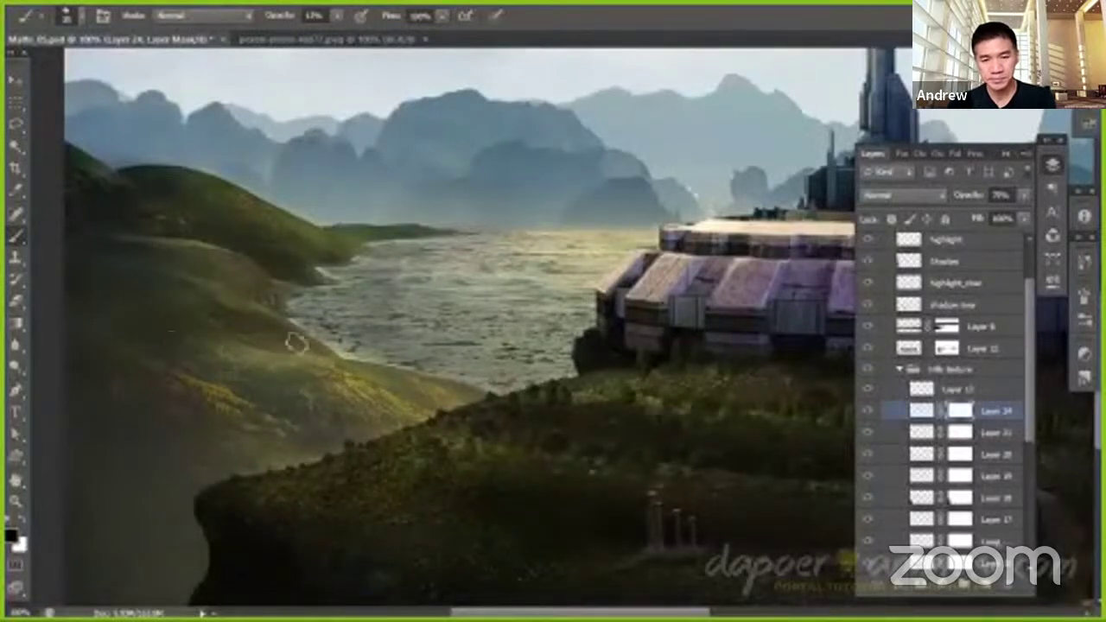
Deepen Layer 24's hill texture shadows with Curves, black input slider at 53
click(922, 411)
key(ctrl+m)
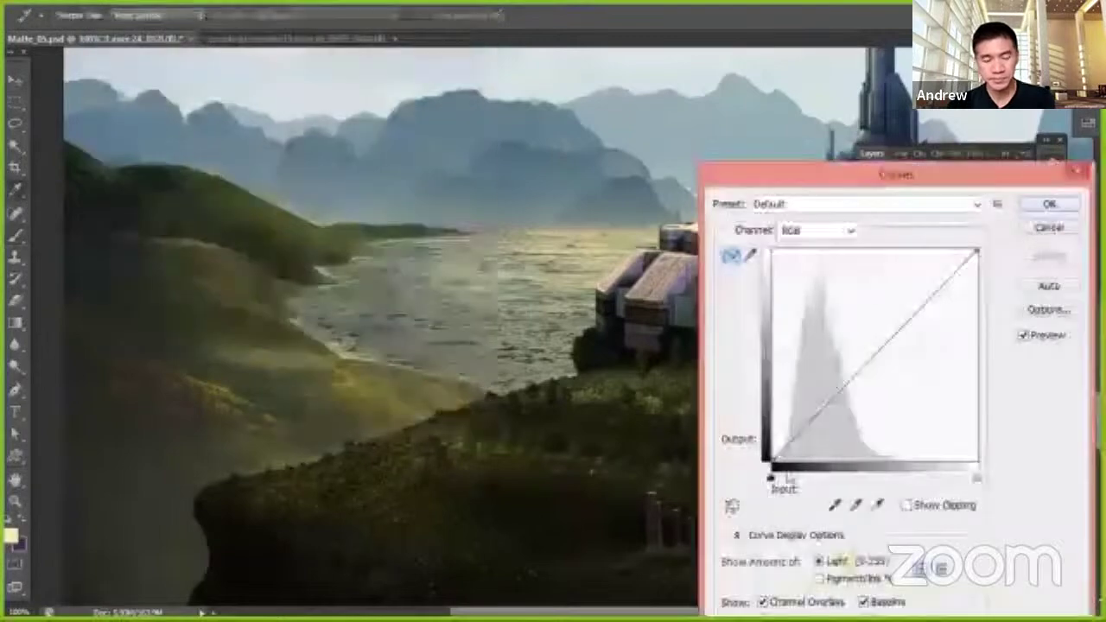
drag(774, 478, 813, 481)
key(Return)
Add a Hue/Saturation adjustment above the upper Fog layer with Lightness lowered to -12
key(z)
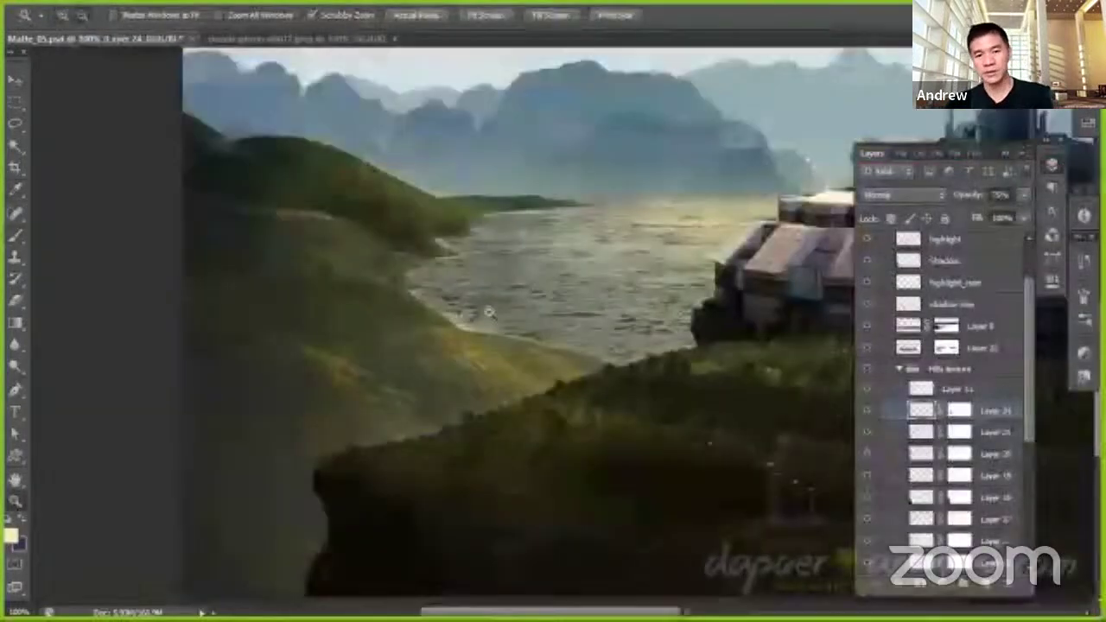
scroll(178, 403, down, 3)
click(886, 283)
click(923, 262)
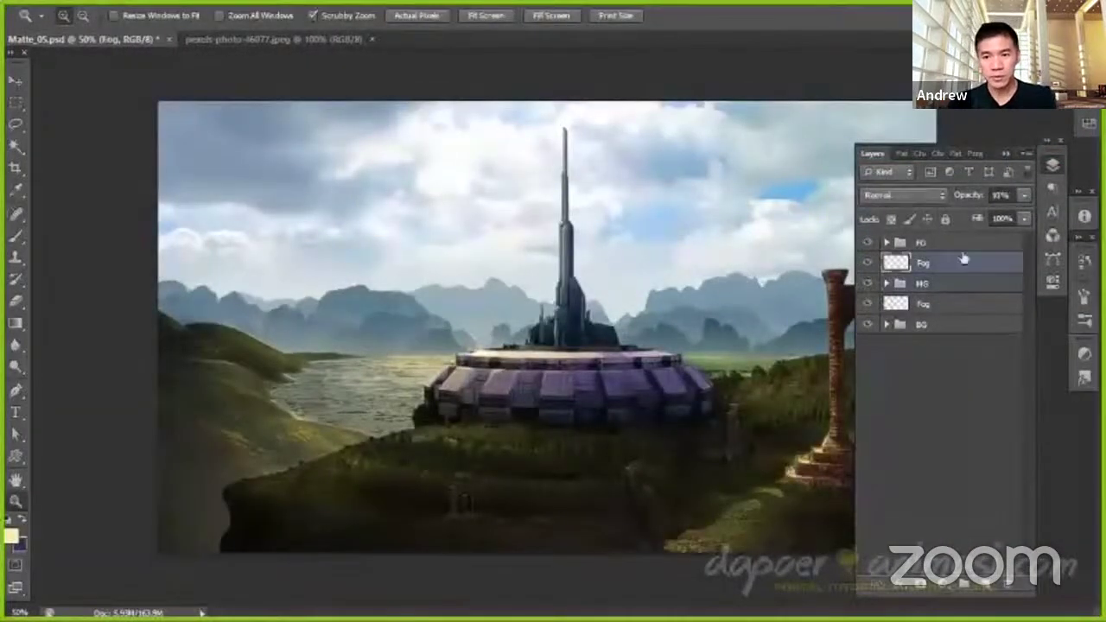
click(1023, 195)
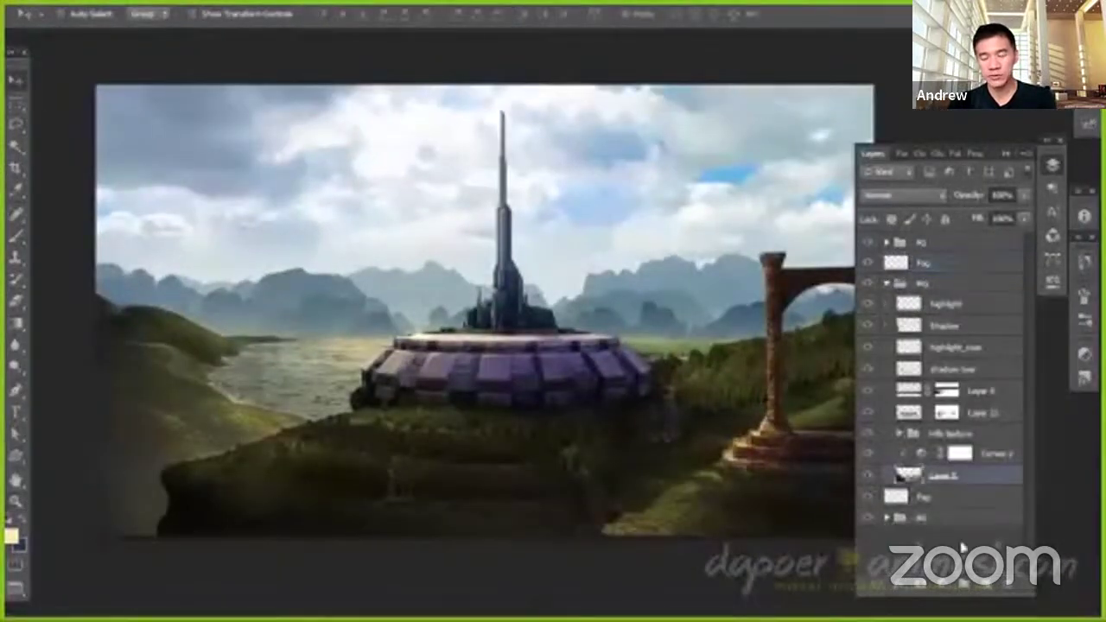
click(945, 586)
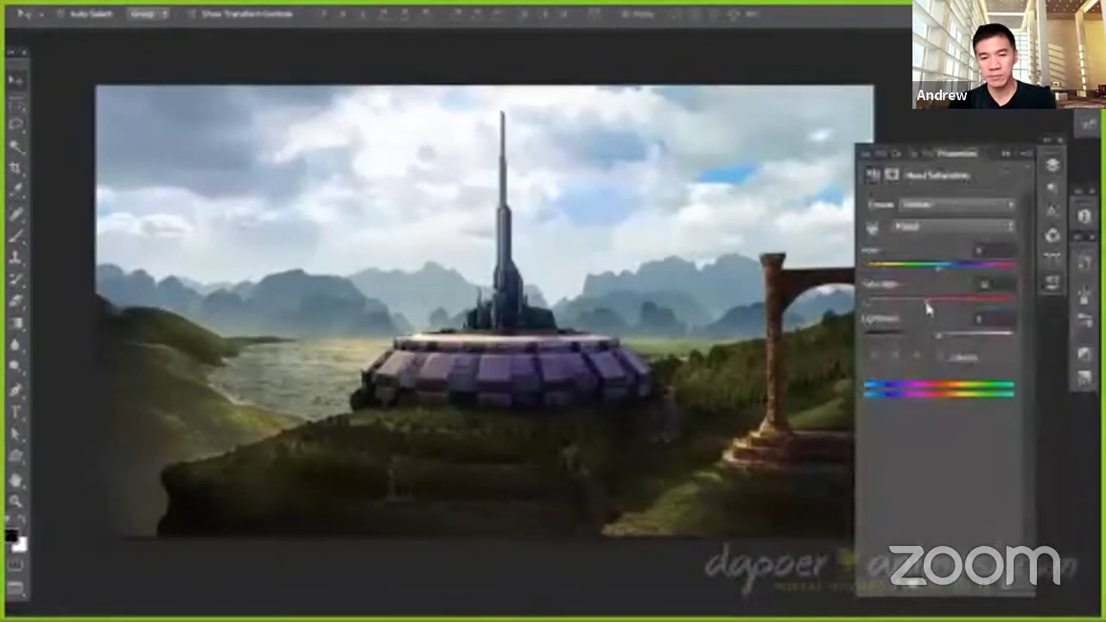
drag(938, 344, 931, 339)
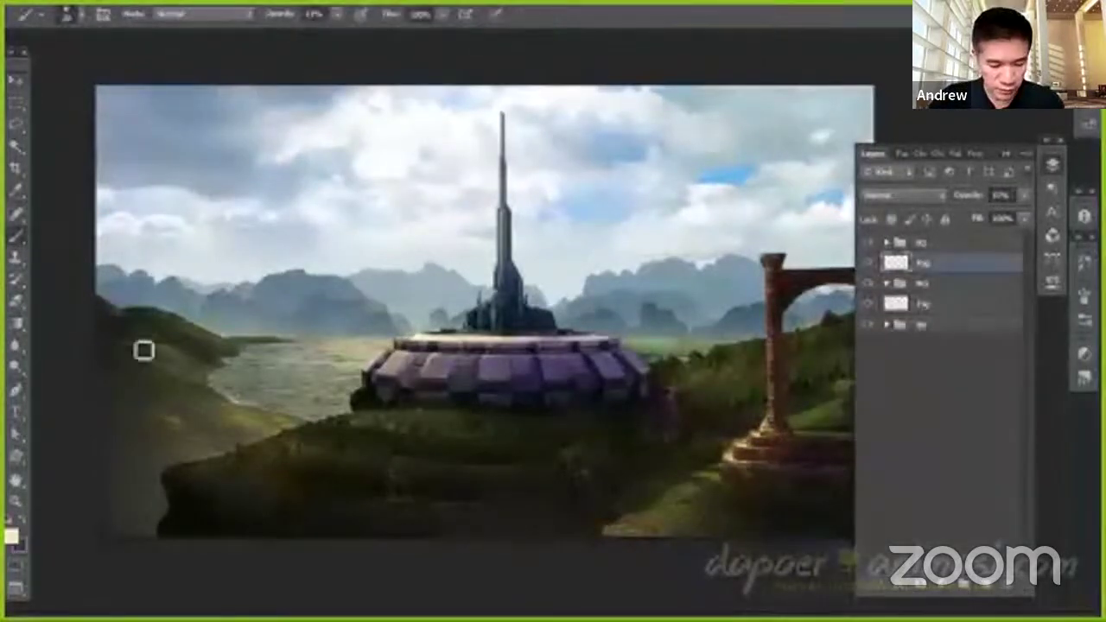
Paint soft haze over the left hillsides on a new top Fog layer at 57% opacity
drag(144, 350, 328, 337)
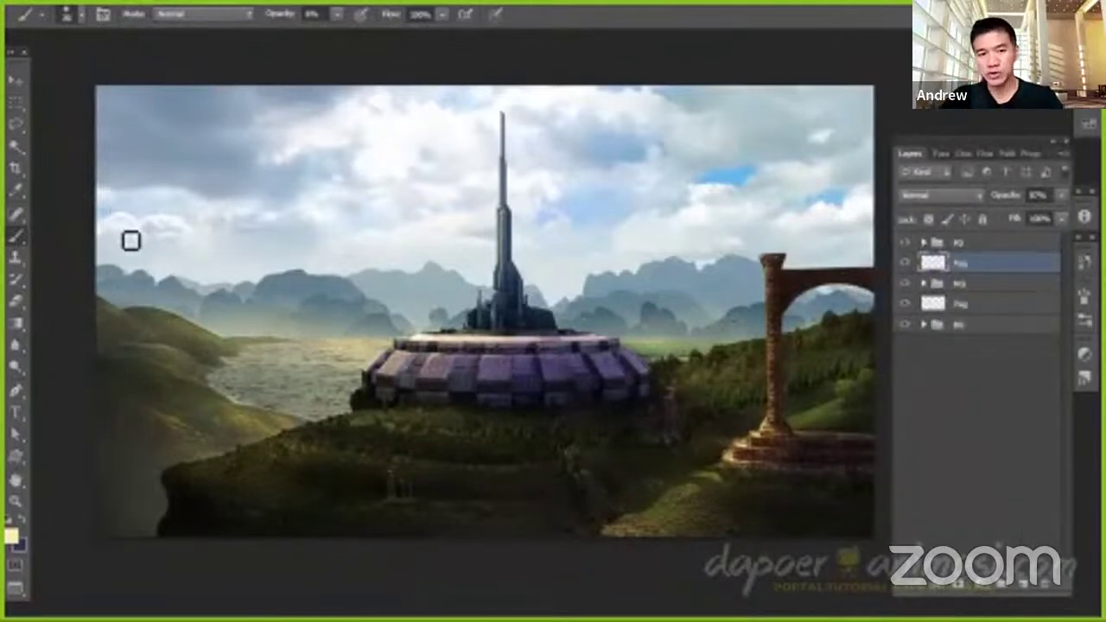
key(ctrl+shift+alt+n)
mouse_move(208, 441)
mouse_down()
mouse_move(91, 530)
mouse_move(212, 539)
mouse_move(156, 467)
mouse_up()
drag(1064, 214, 1026, 216)
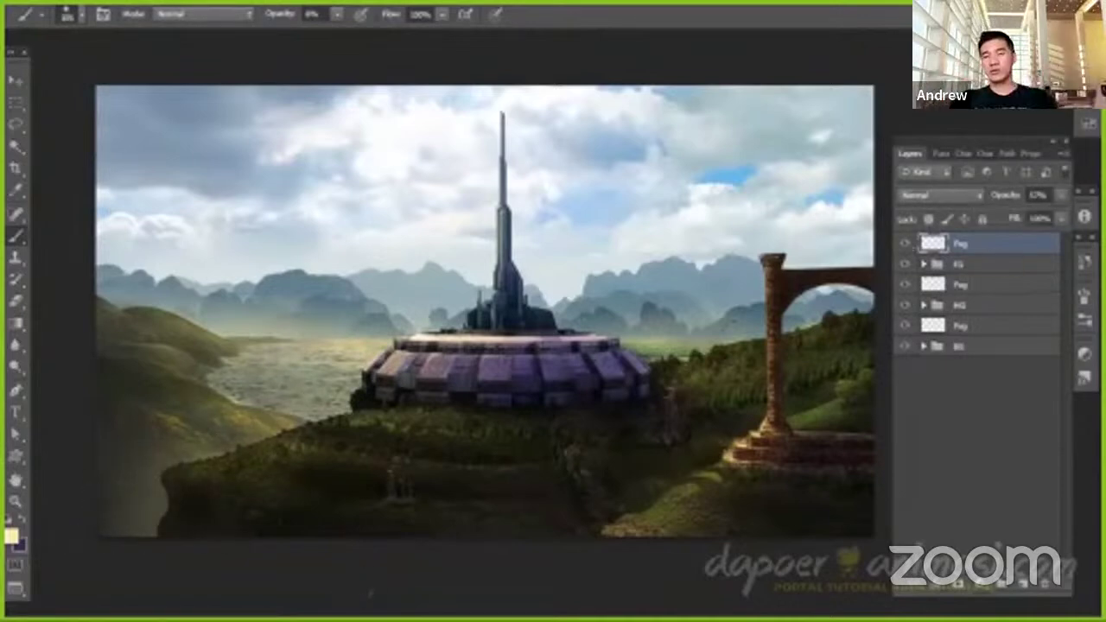
Select the lower Fog layer and choose a soft round brush preset
key(v)
click(994, 284)
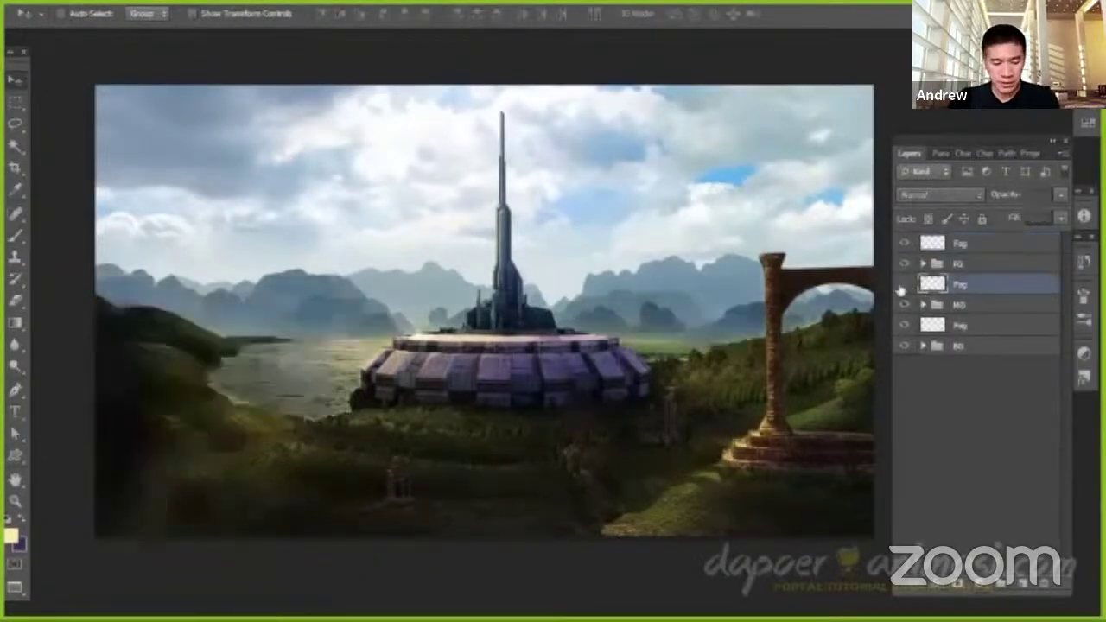
key(b)
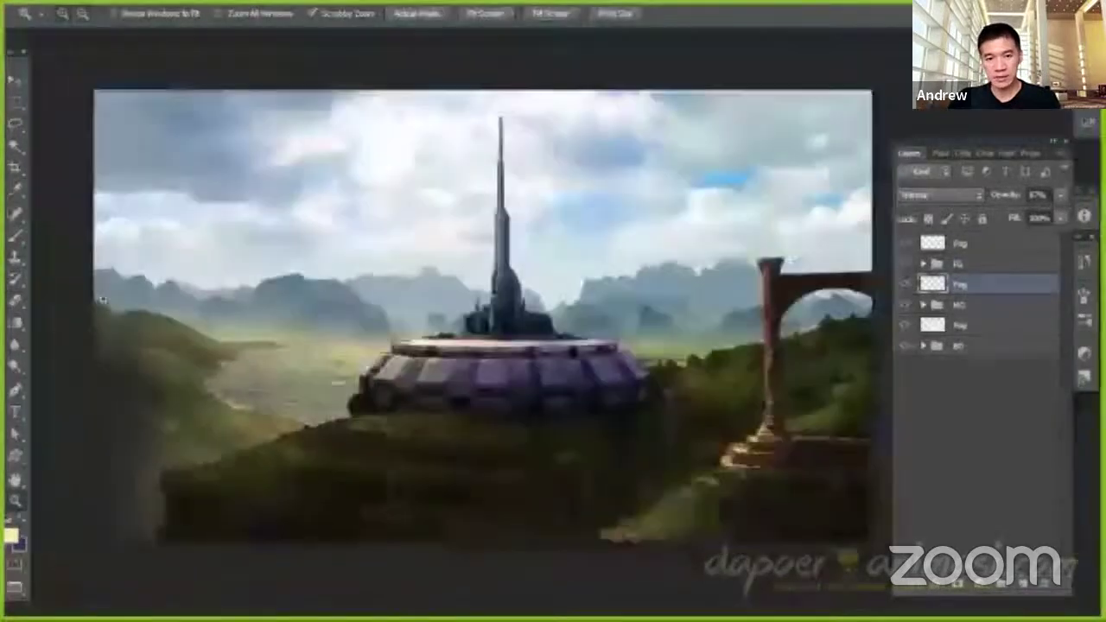
key(v)
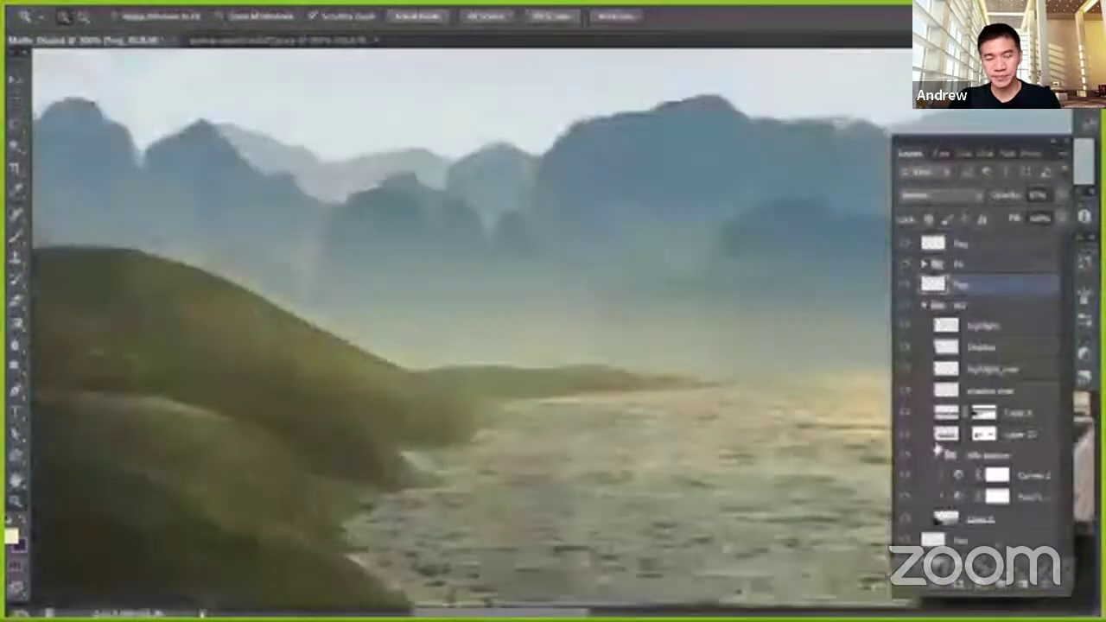
key(b)
click(78, 15)
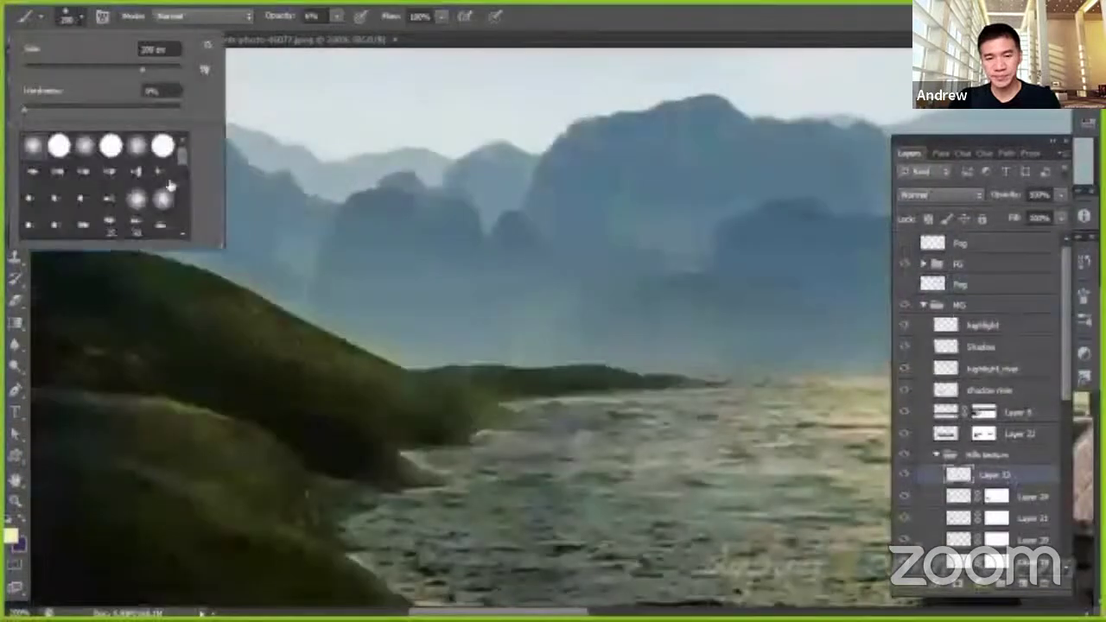
double_click(136, 182)
Create Layer 25 above Layer 13 and pick a brush preset for the left hillside
click(78, 16)
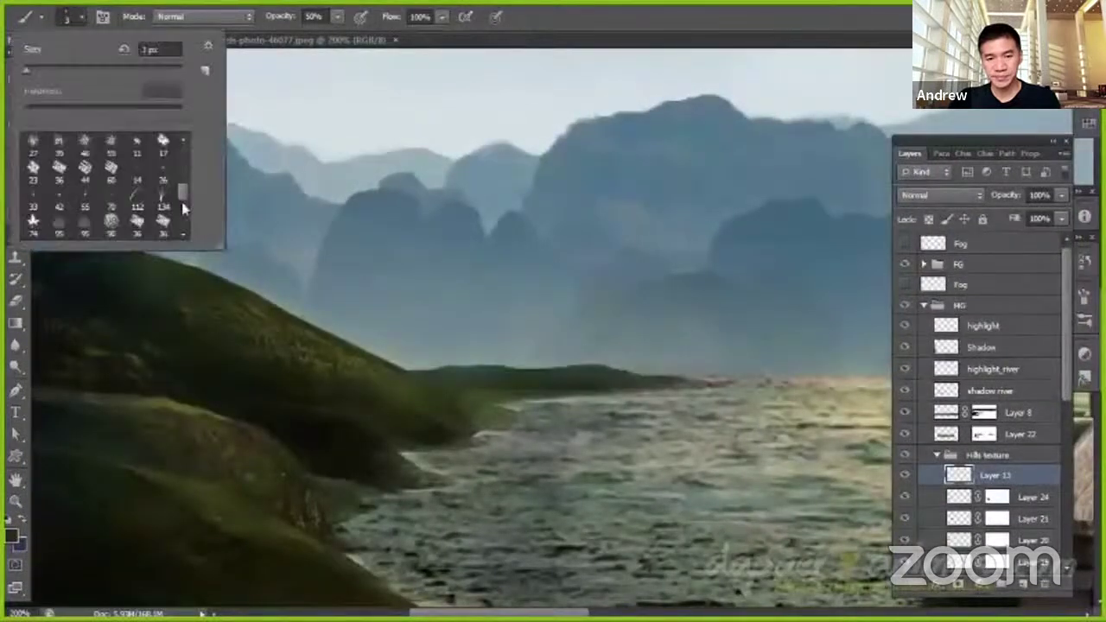
key(Escape)
key(ctrl+shift+alt+n)
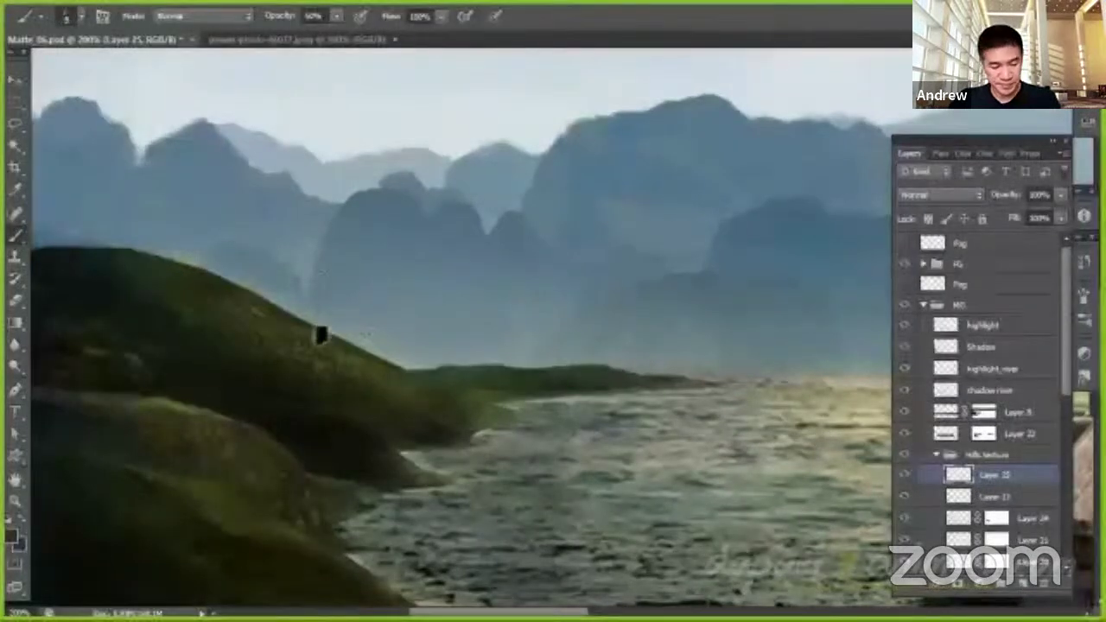
click(78, 16)
double_click(164, 150)
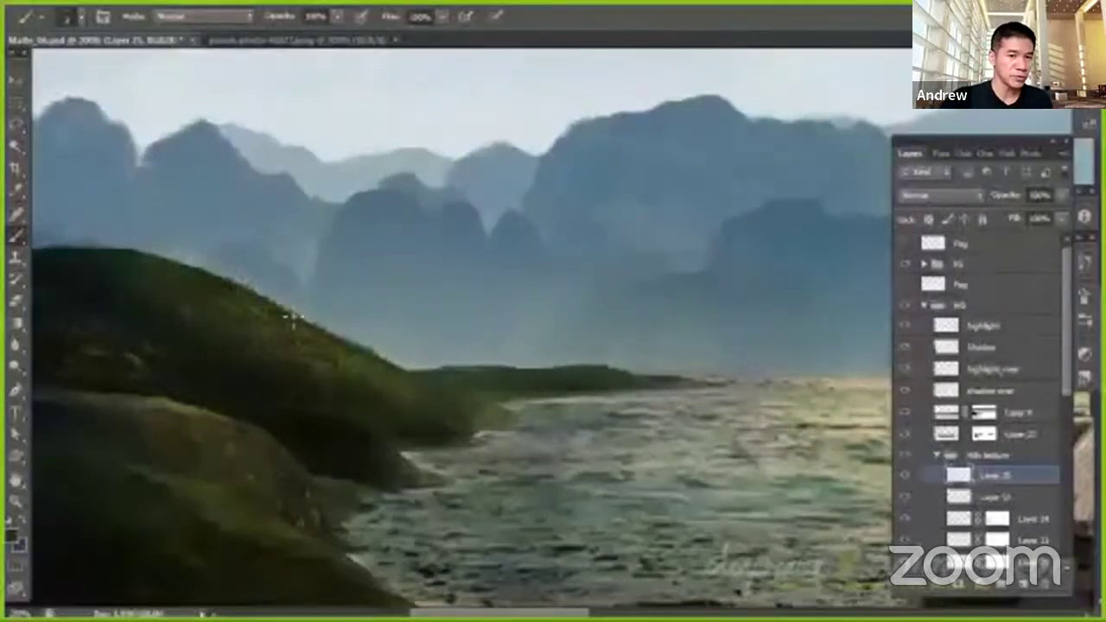
scroll(225, 294, up, 2)
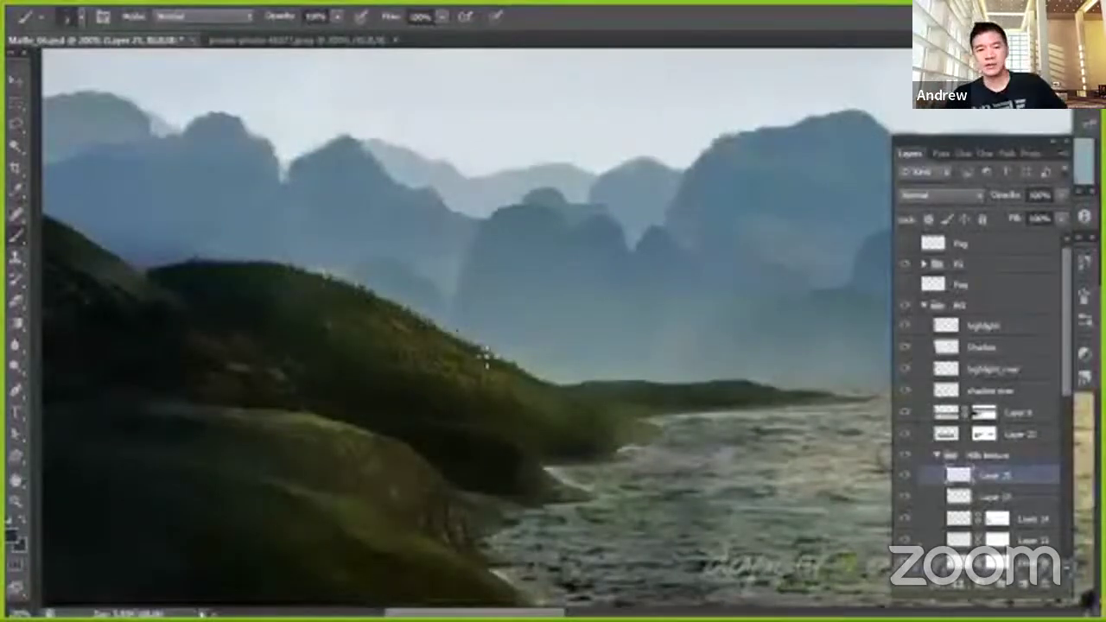
drag(549, 389, 631, 352)
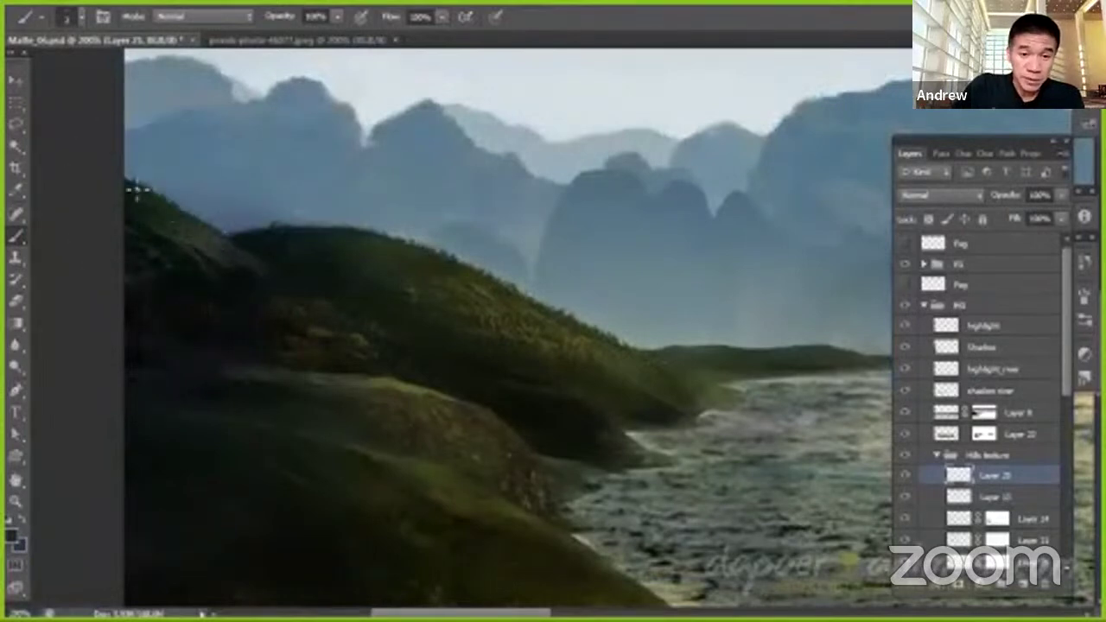
Paint and erase hill detail on Layer 25
key(o)
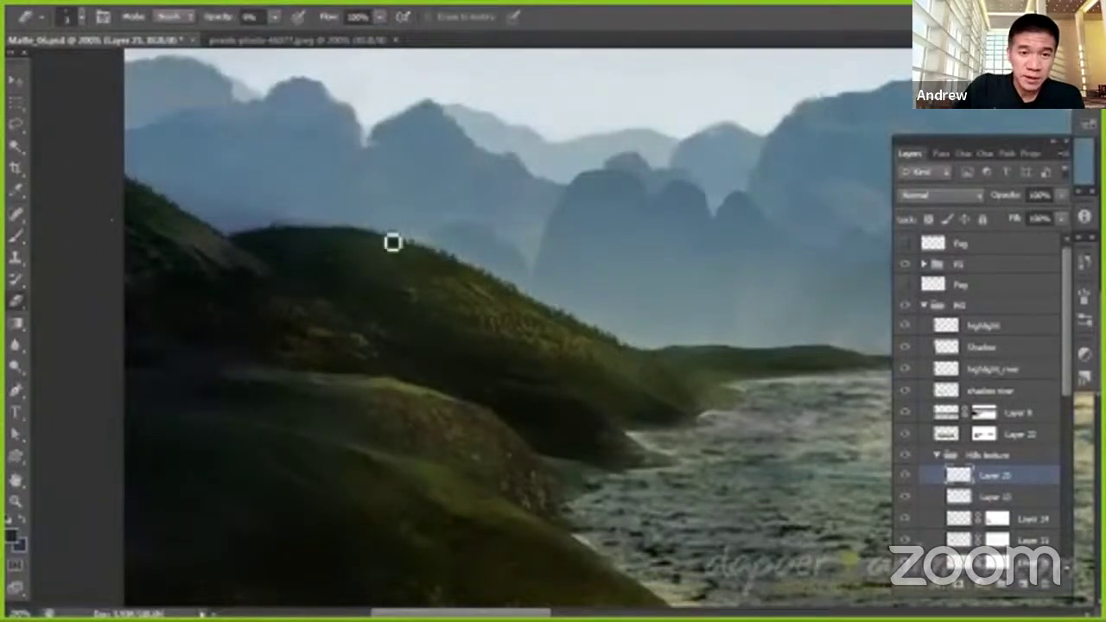
key(b)
key(e)
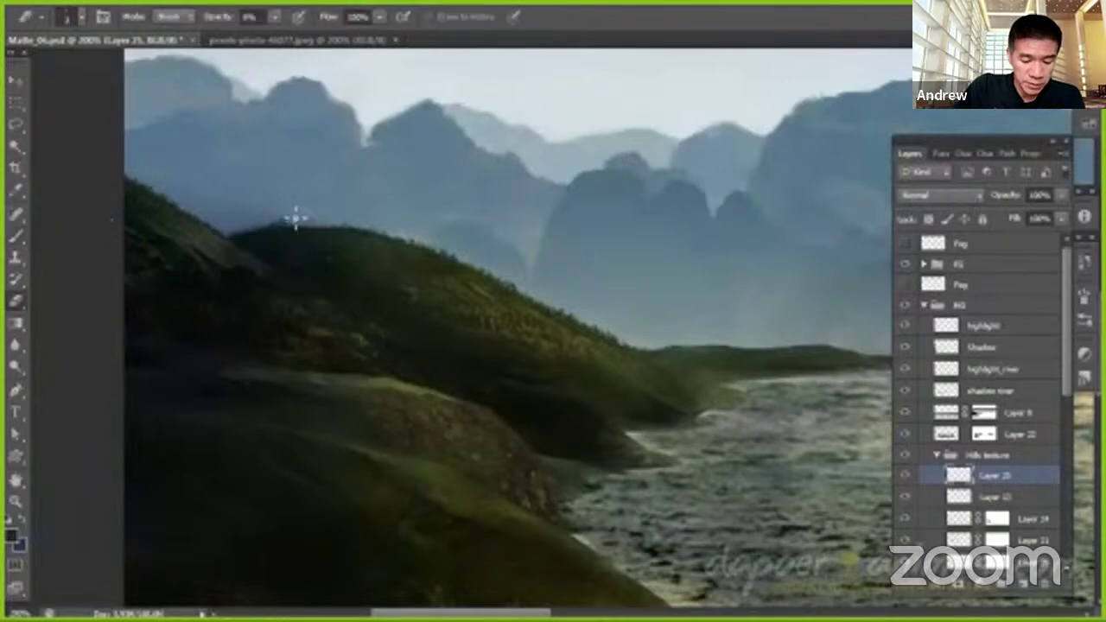
scroll(296, 218, down, 3)
key(b)
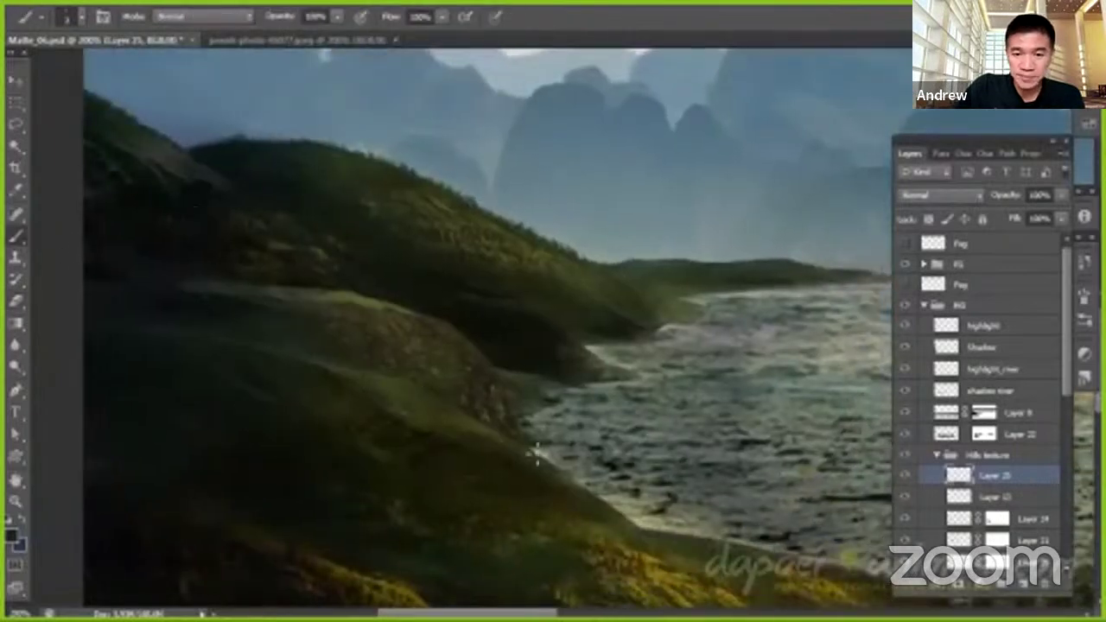
Lower Layer 22's opacity to 71%, then return to Layer 25 and select Layer 9
click(914, 434)
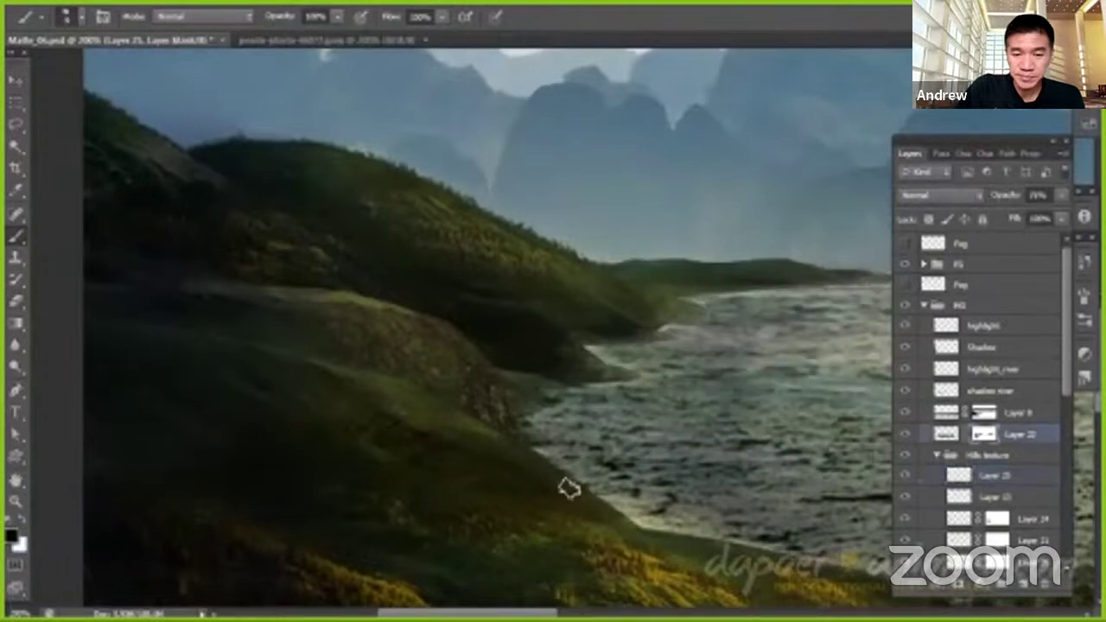
scroll(587, 491, down, 3)
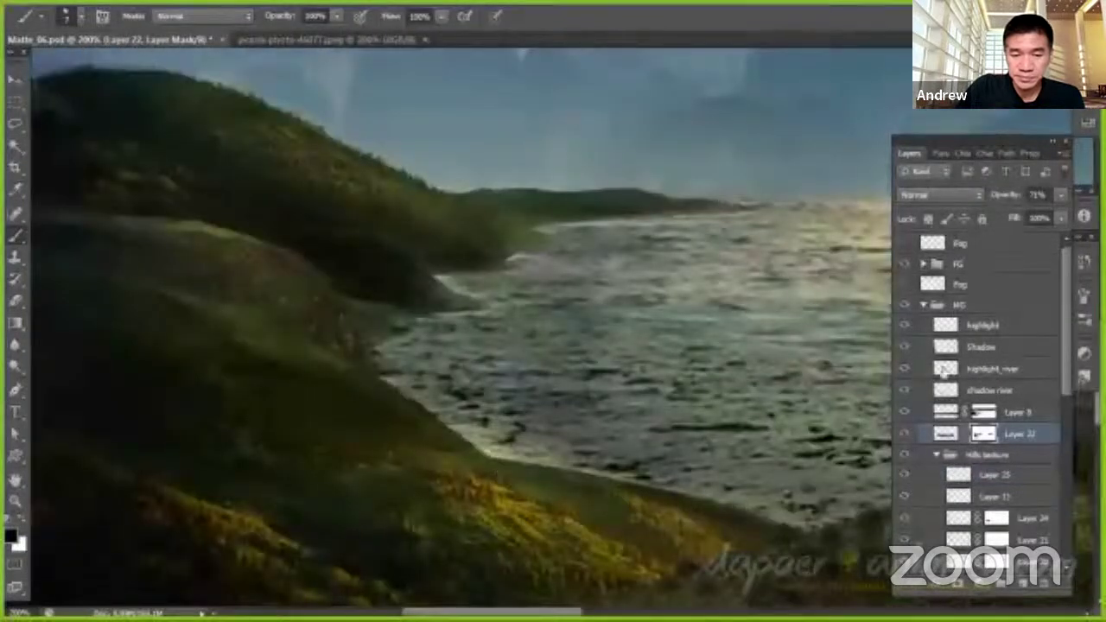
ctrl+click(140, 287)
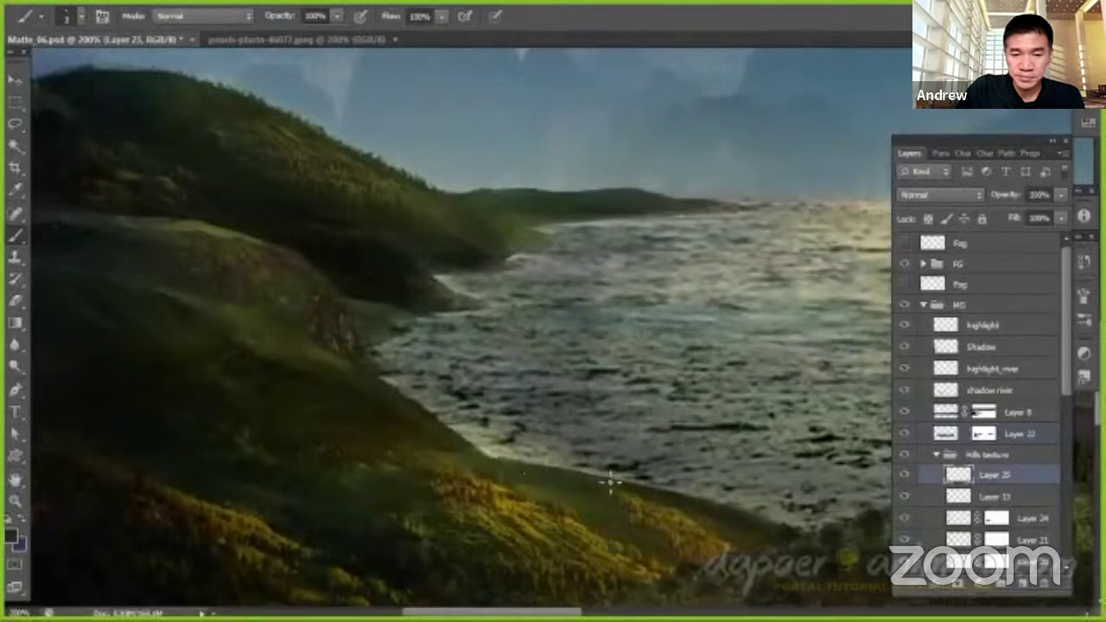
scroll(693, 505, left, 5)
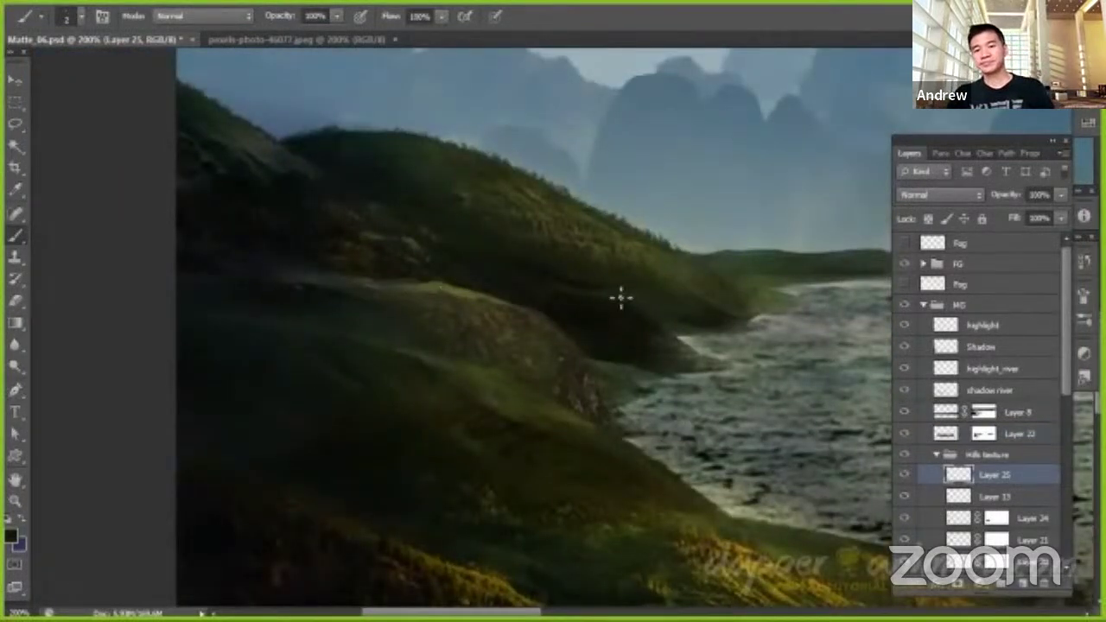
scroll(554, 286, right, 5)
ctrl+click(511, 349)
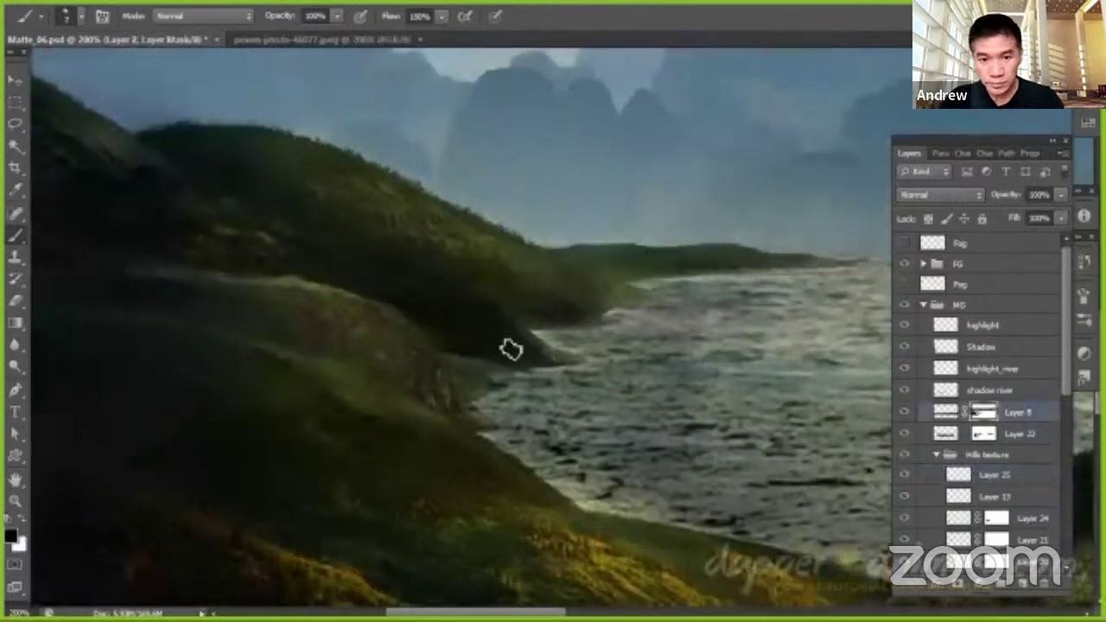
key(ctrl+0)
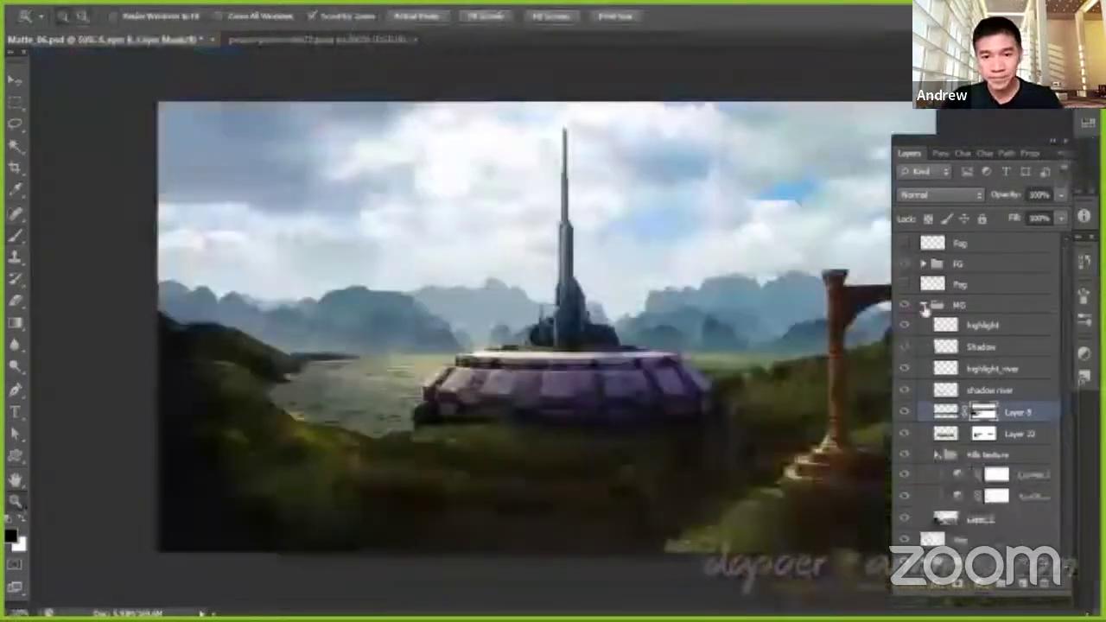
Collapse the Layers panel to icons and move the panel strip to the right edge
click(924, 304)
click(1052, 148)
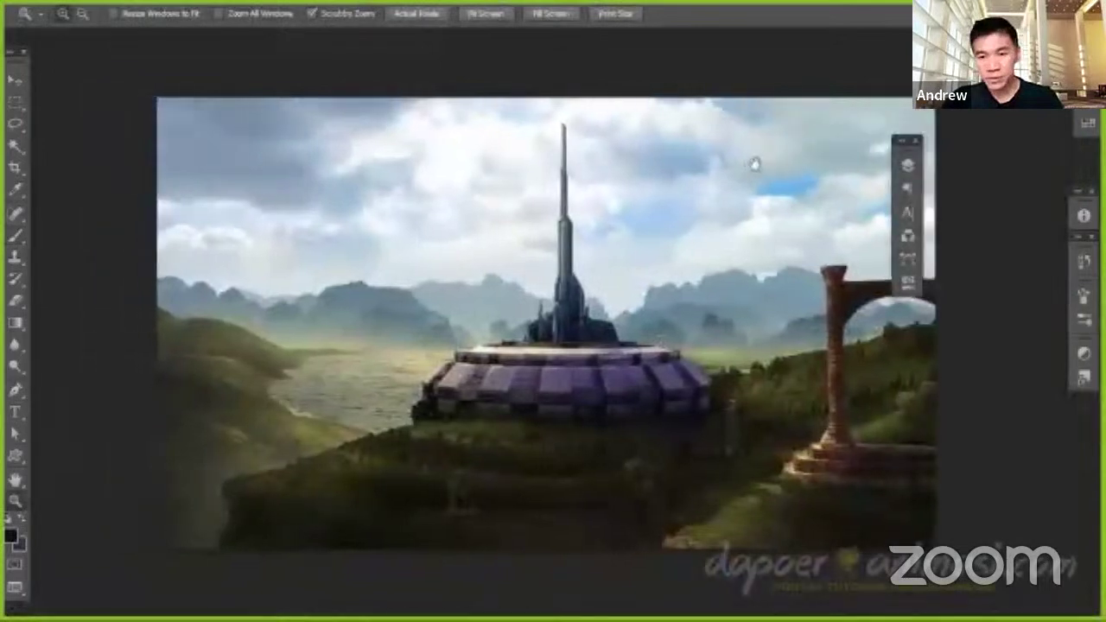
drag(883, 164, 1017, 152)
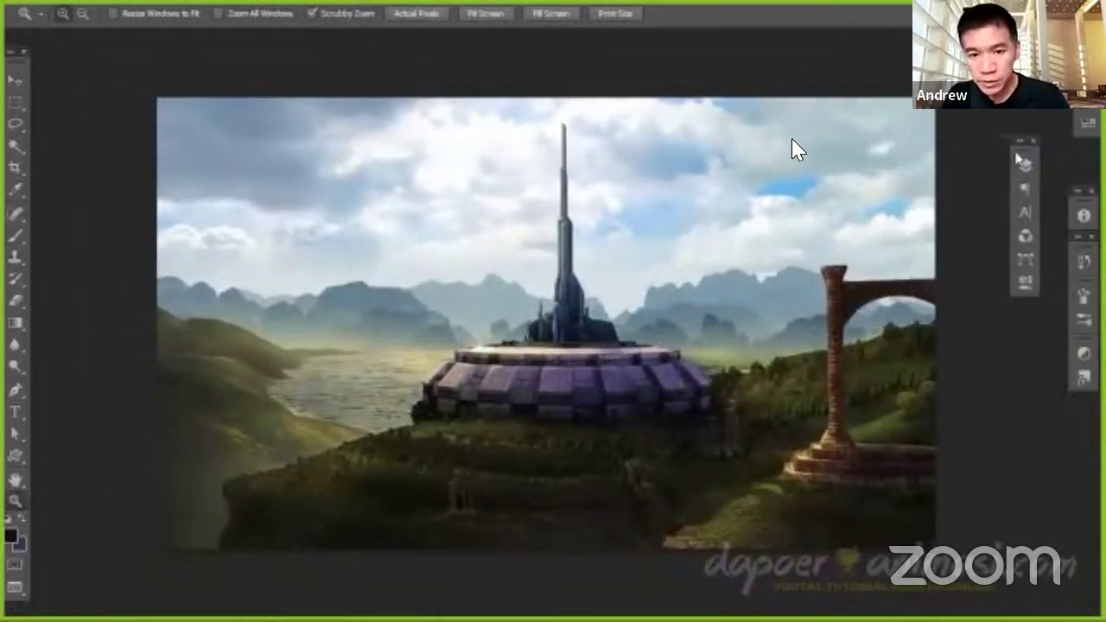
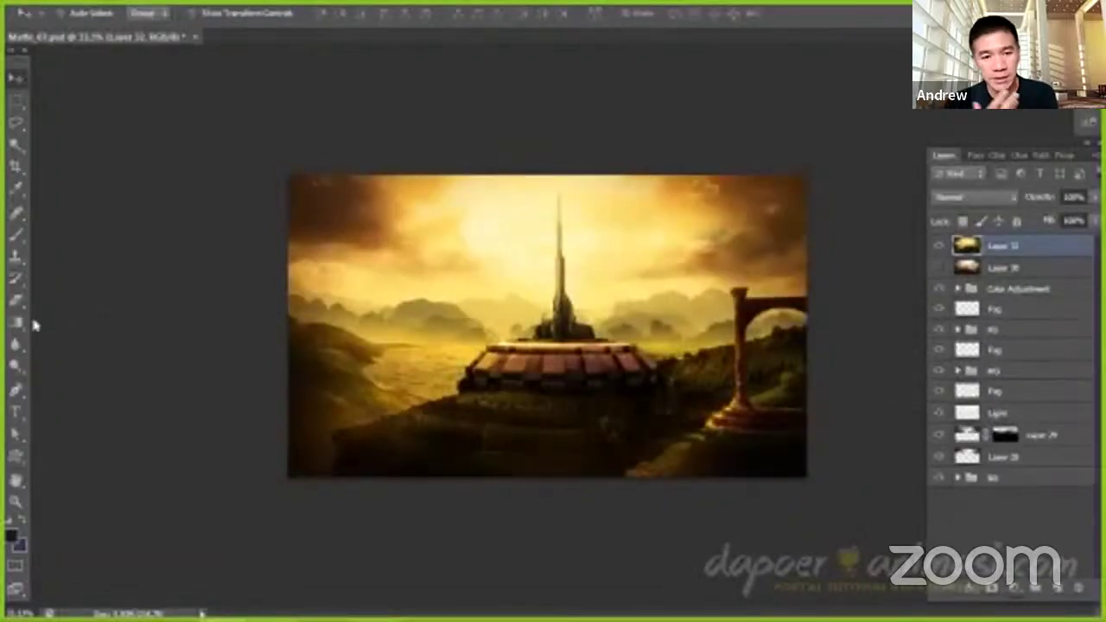
Mask Layer 32 with a gradient fading from sky to foreground, then compare it on and off
click(15, 321)
click(989, 591)
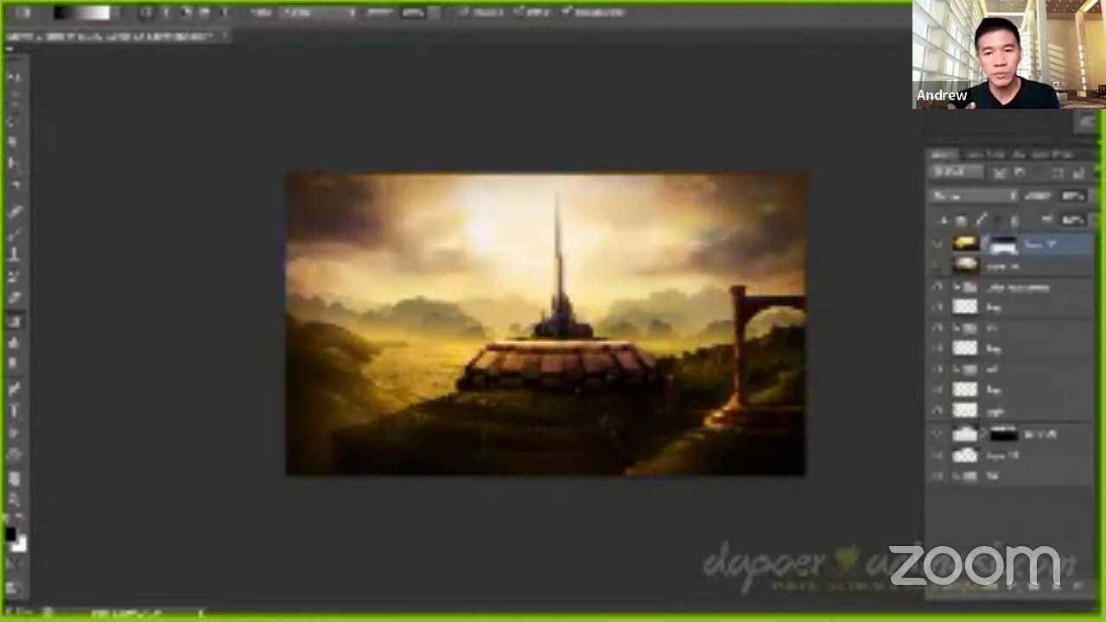
drag(580, 403, 553, 225)
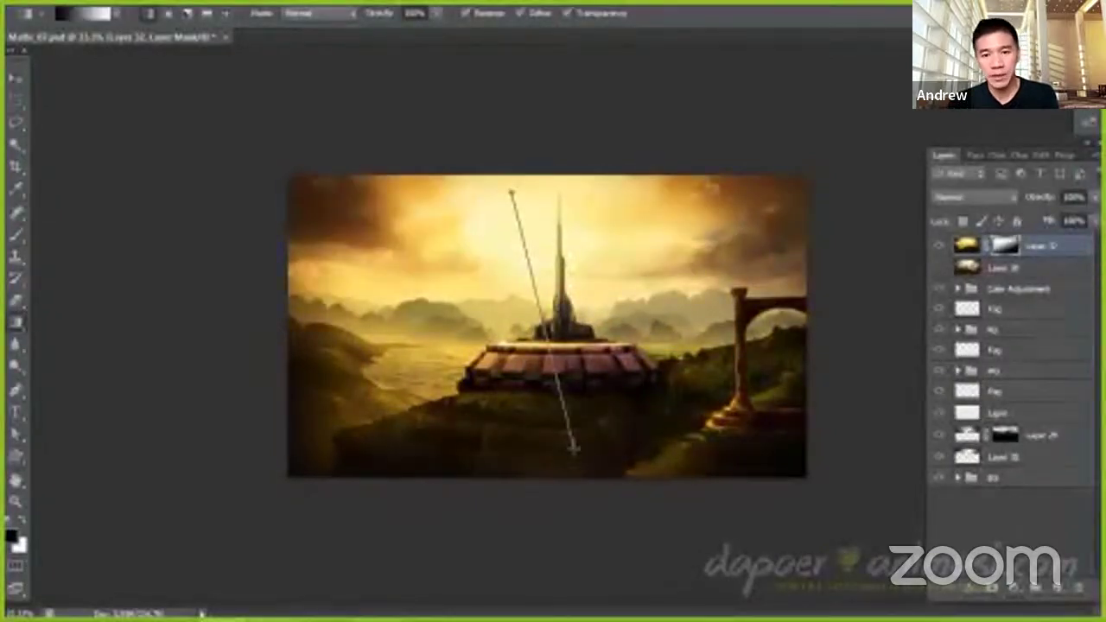
drag(512, 192, 574, 451)
click(940, 247)
click(940, 247)
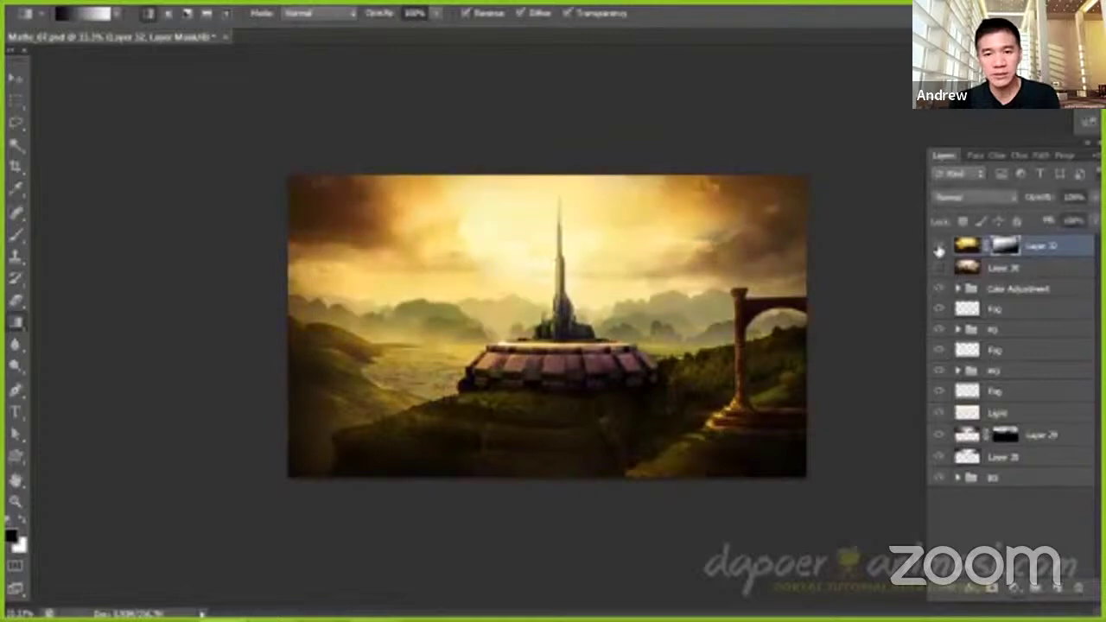
click(940, 247)
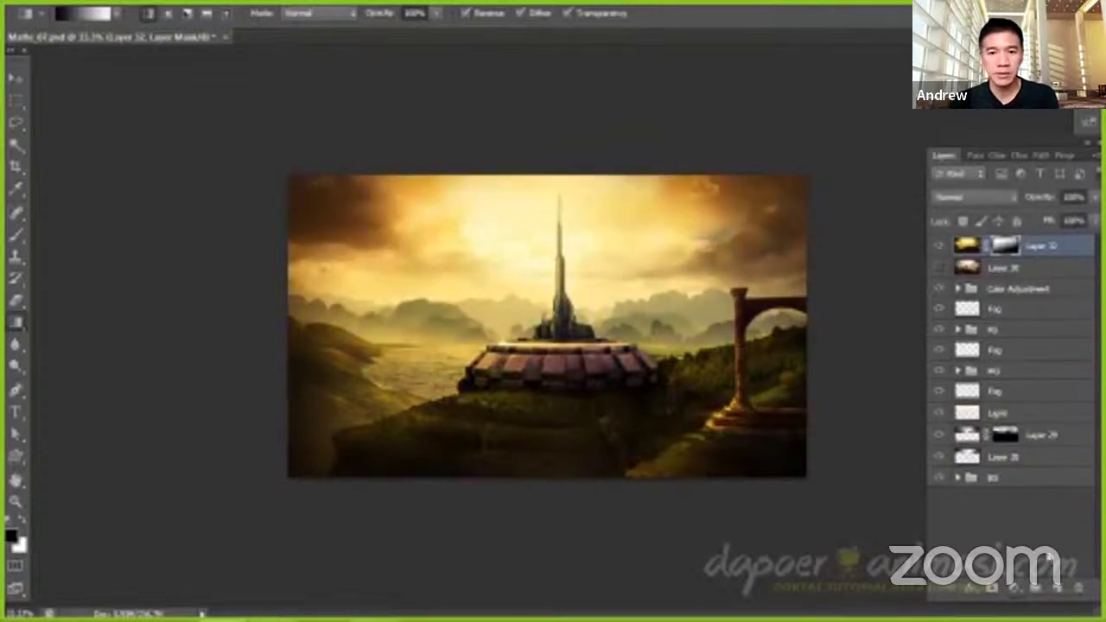
Add a Levels 2 adjustment layer and raise its highlights to brighten the image
click(1017, 589)
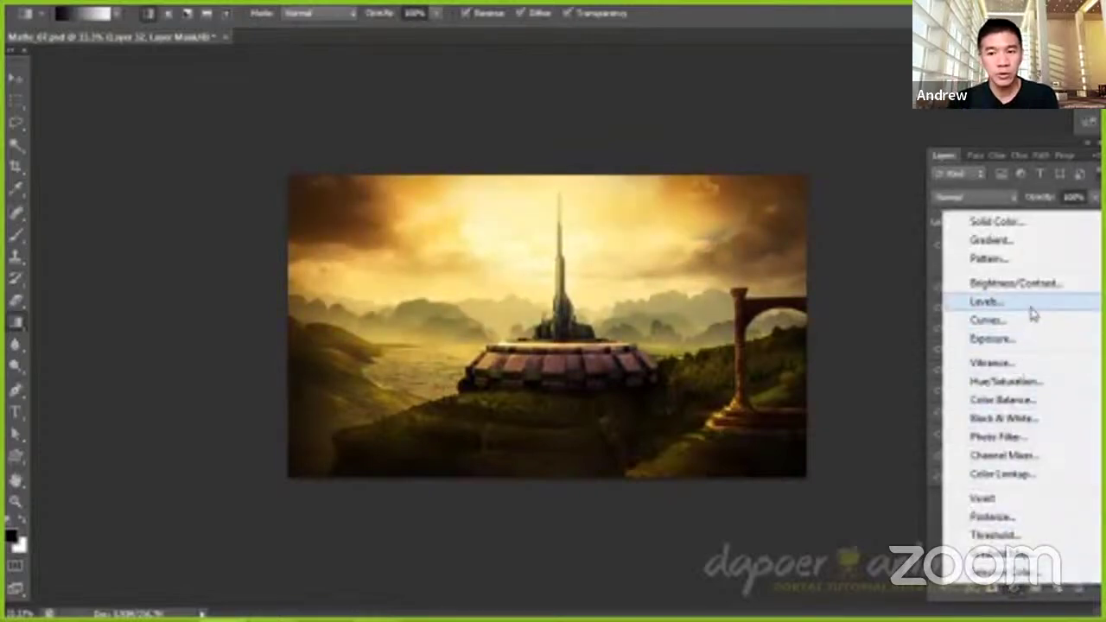
click(988, 302)
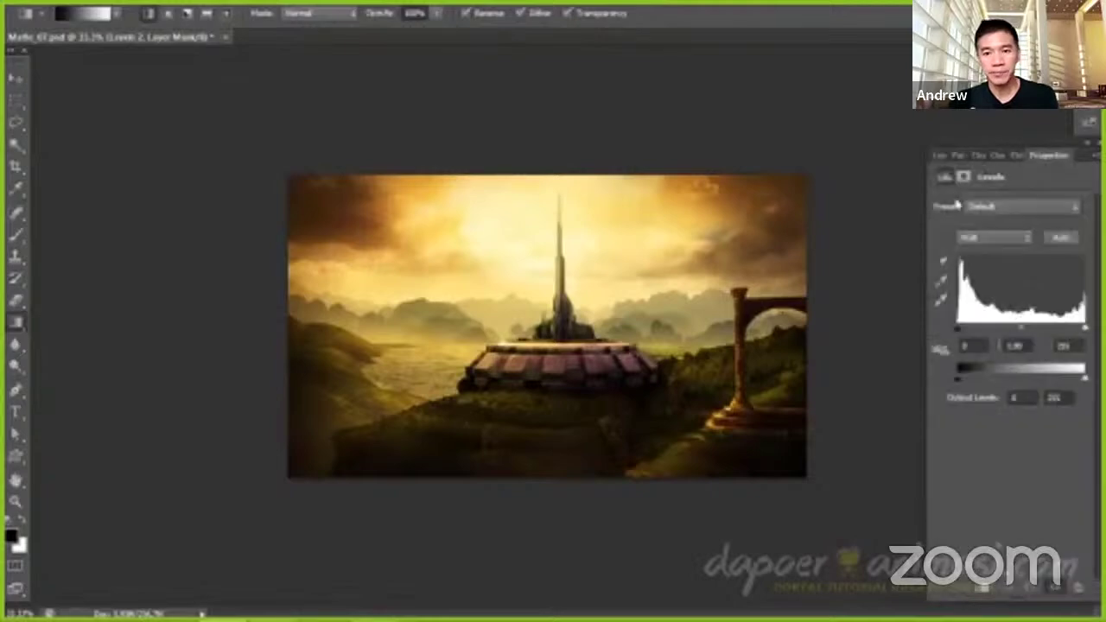
click(943, 156)
double_click(967, 249)
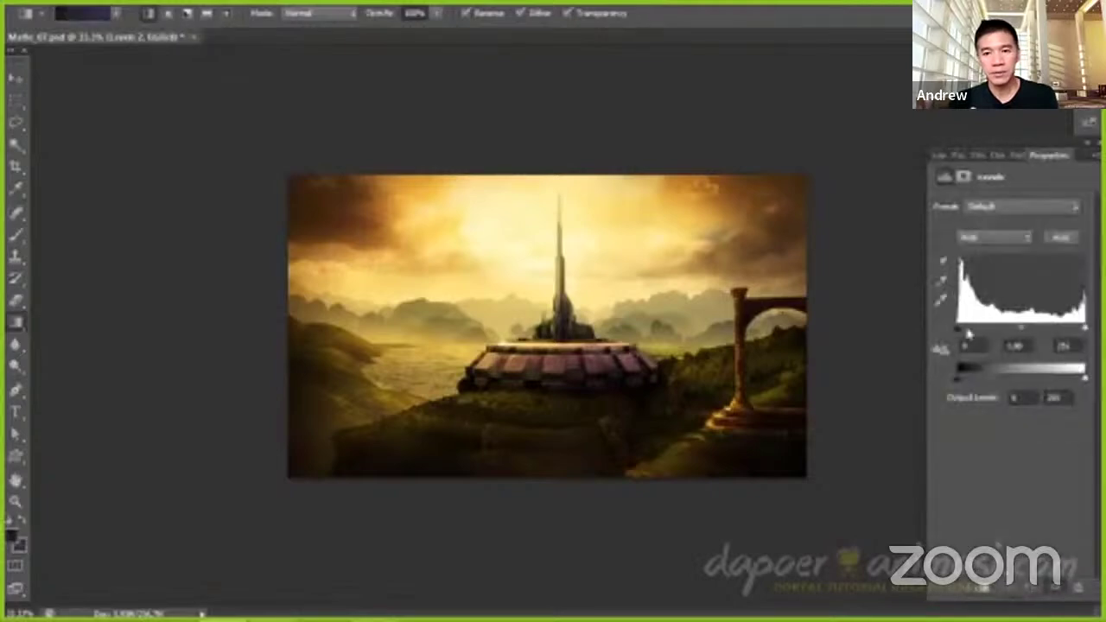
mouse_move(1085, 329)
mouse_down()
mouse_move(1053, 331)
mouse_move(1063, 333)
mouse_up()
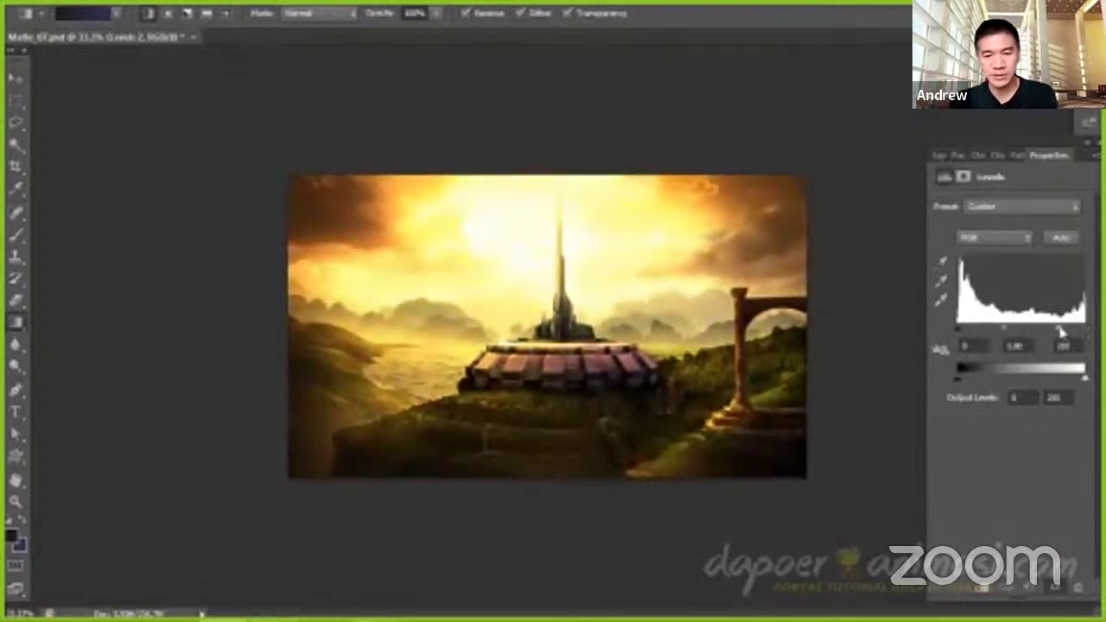
click(940, 157)
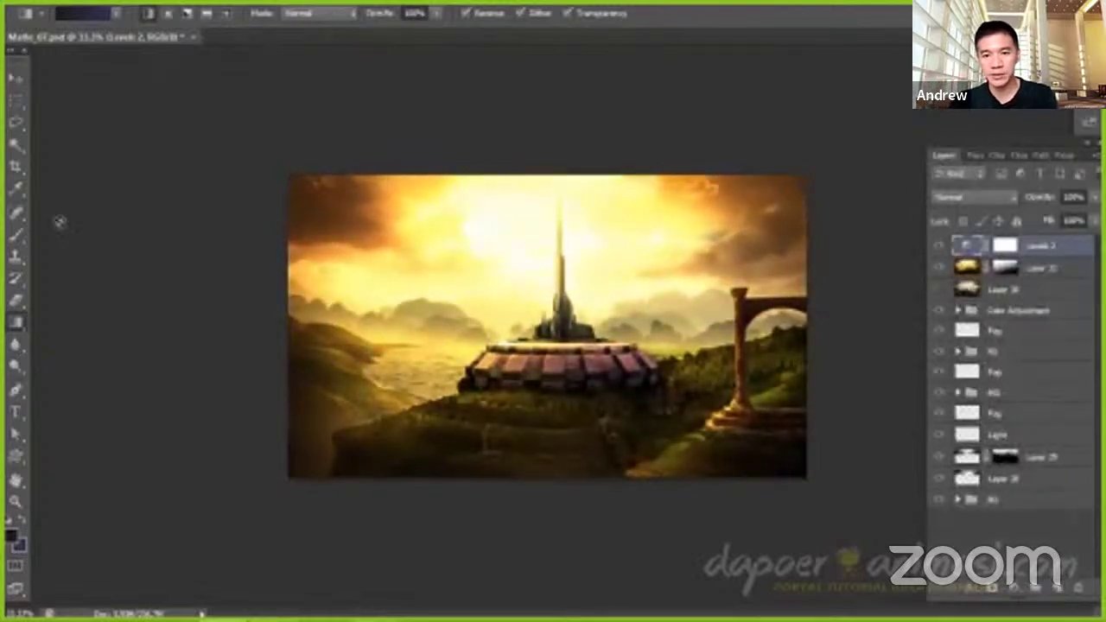
Gradient the Levels 2 mask so the brightening fades from the temple up into the sky
click(1006, 246)
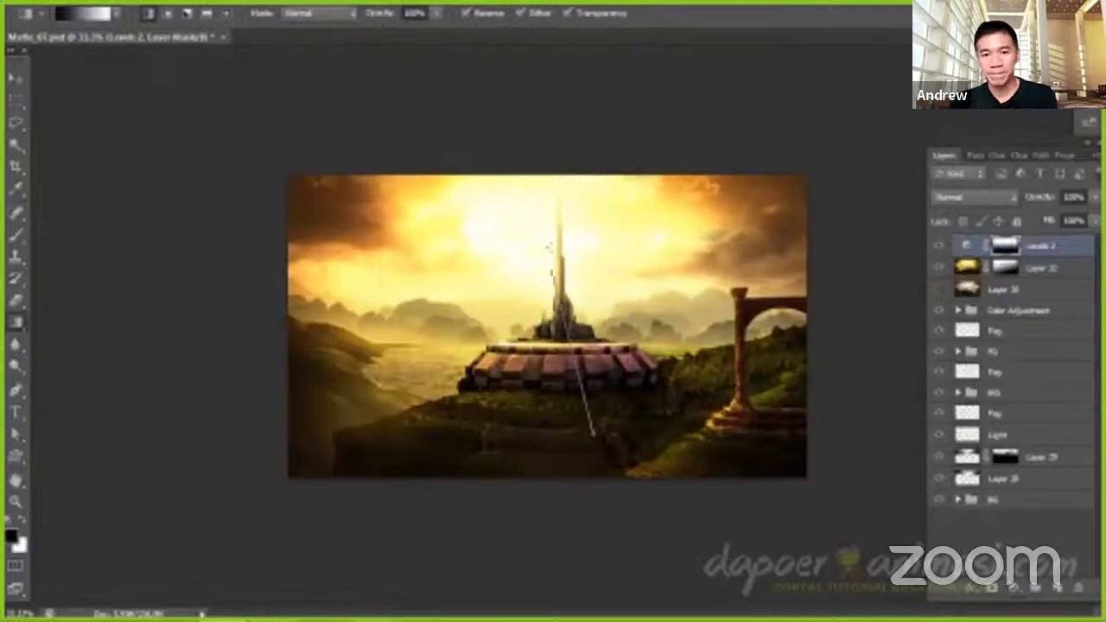
drag(588, 437, 566, 304)
drag(575, 432, 539, 161)
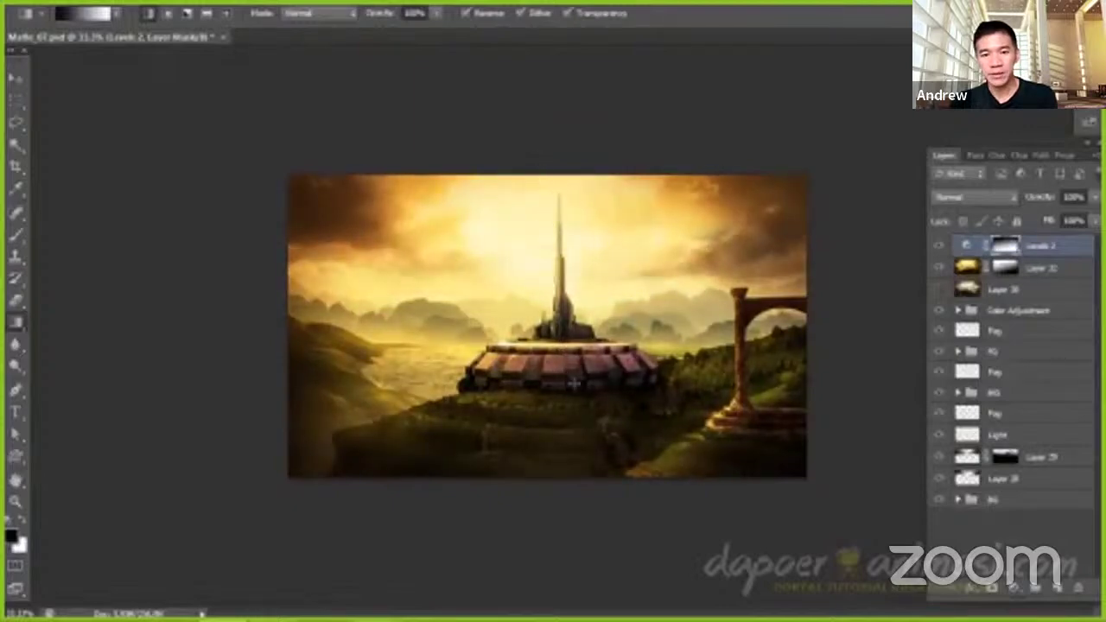
drag(574, 383, 556, 152)
Add a new top layer and stamp all visible layers into Layer 33 with Ctrl+Alt+Shift+E
key(v)
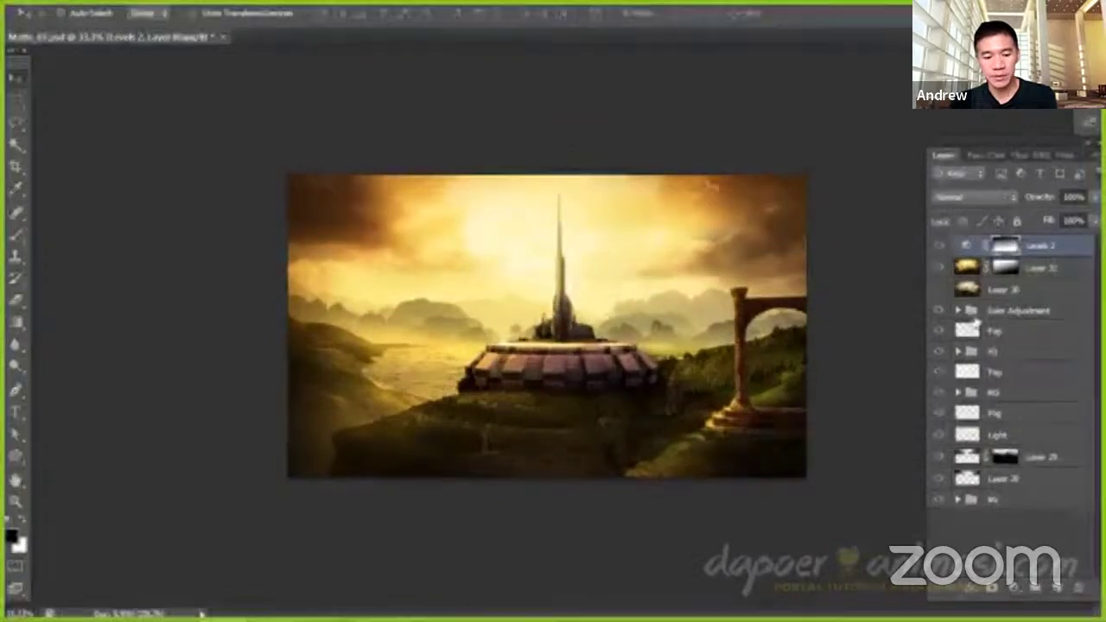
click(941, 247)
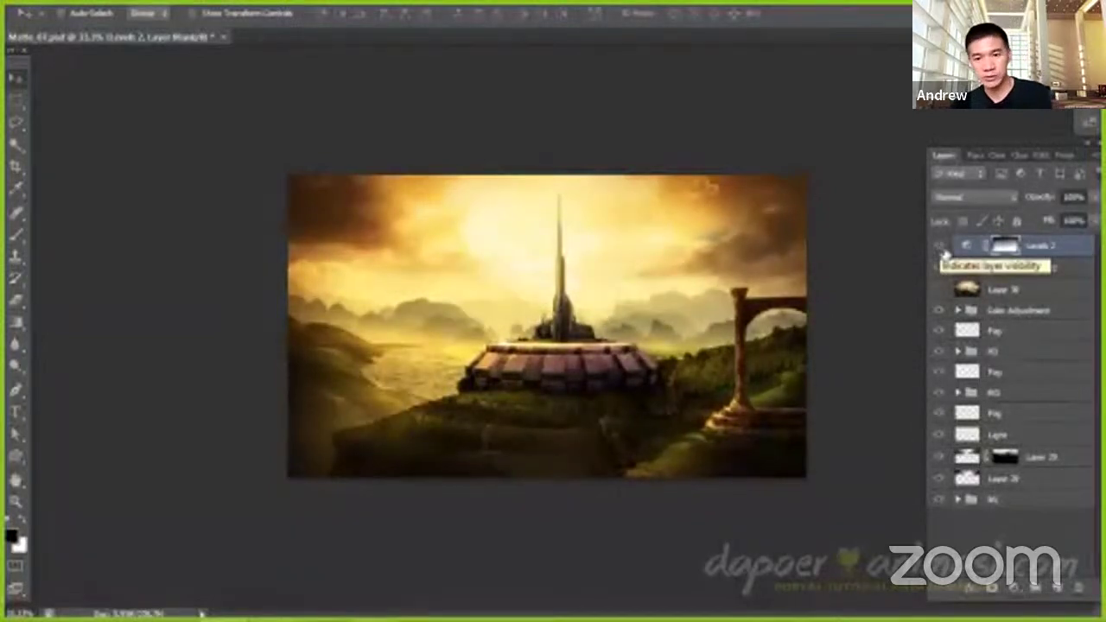
click(942, 268)
click(1059, 589)
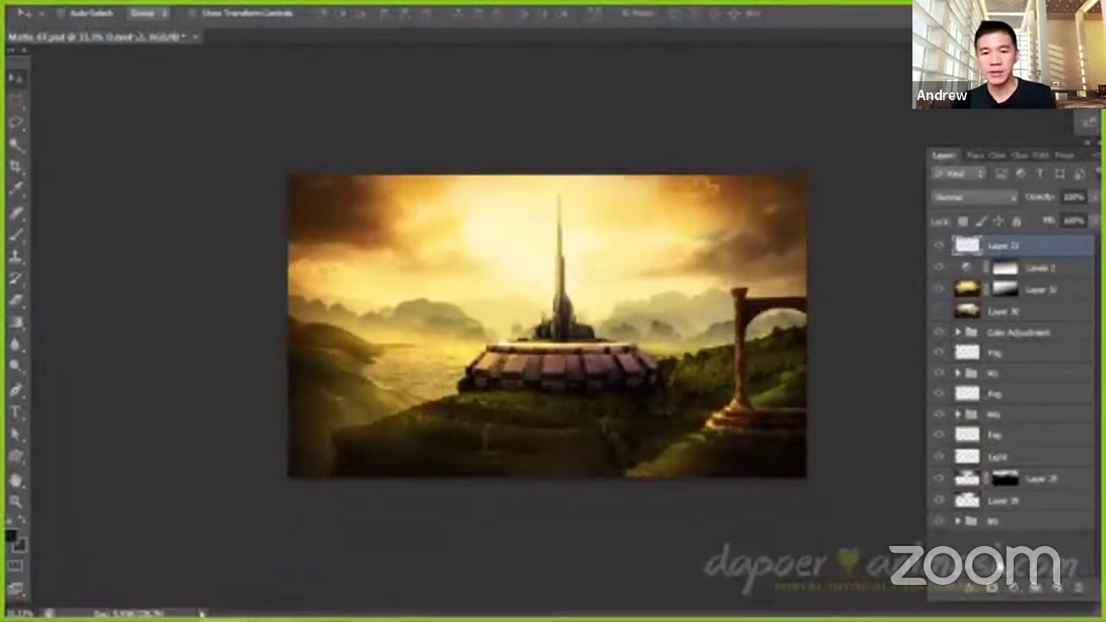
key(ctrl+shift+alt+e)
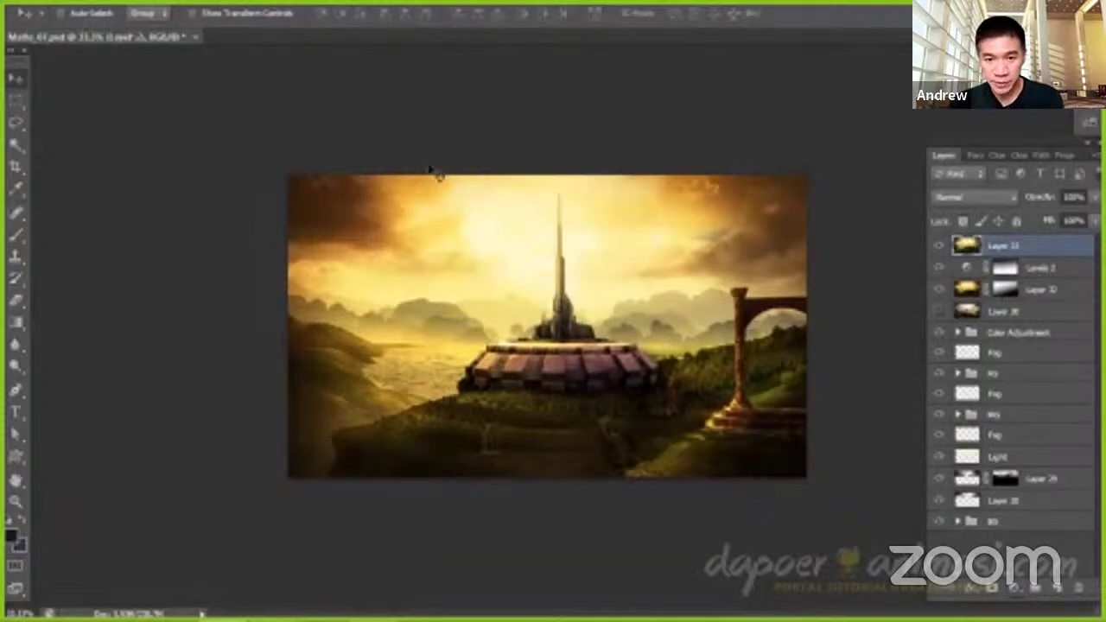
Apply the High Pass filter to Layer 33
click(260, 2)
mouse_move(346, 284)
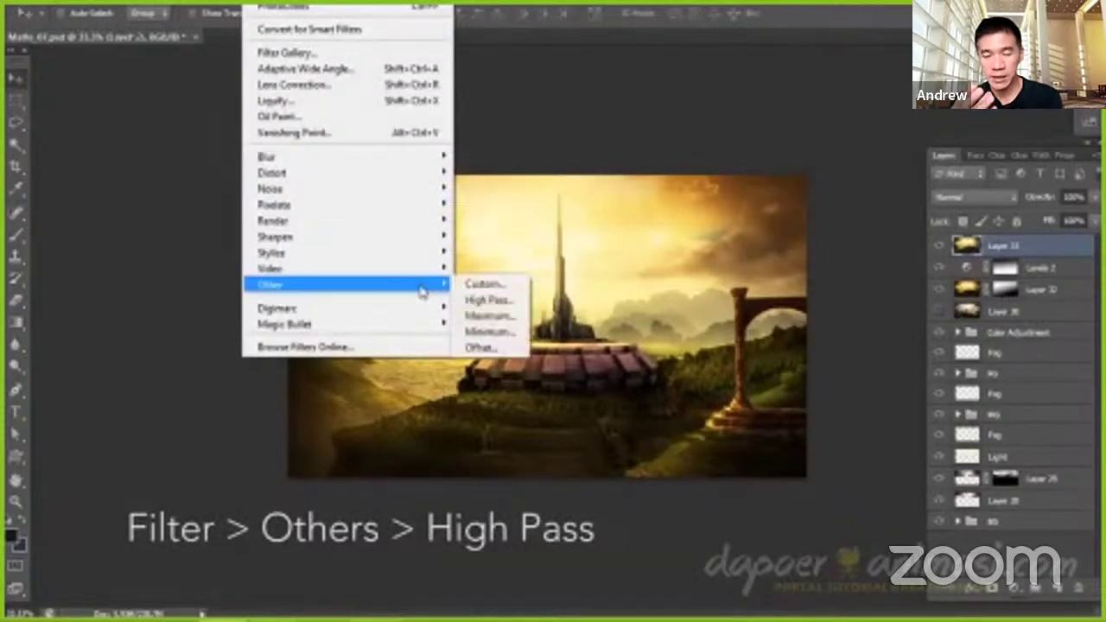
click(478, 299)
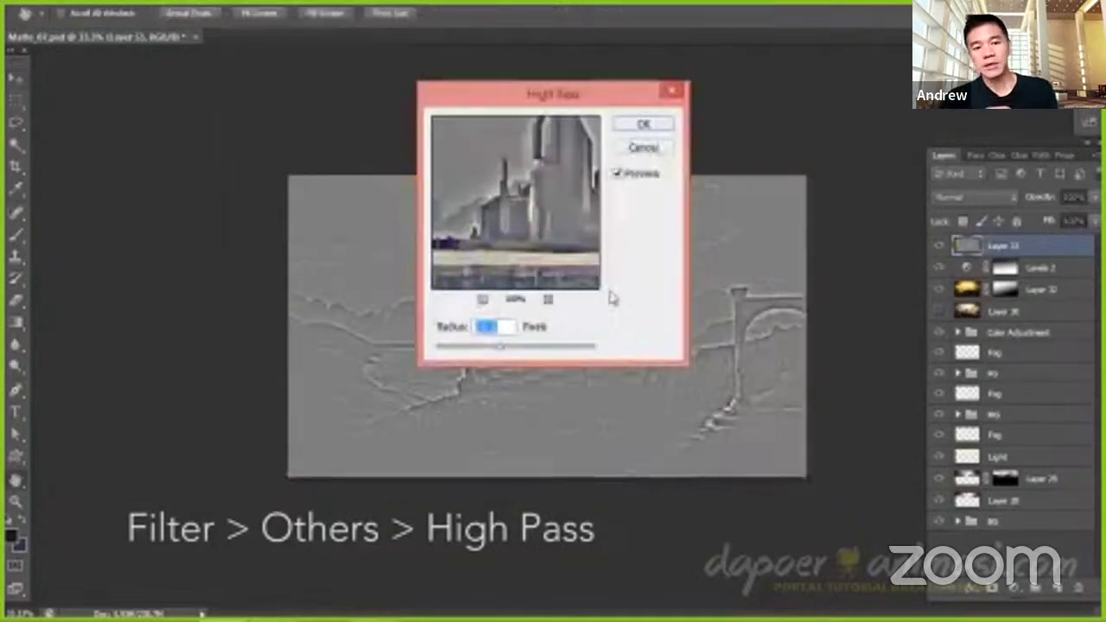
click(641, 128)
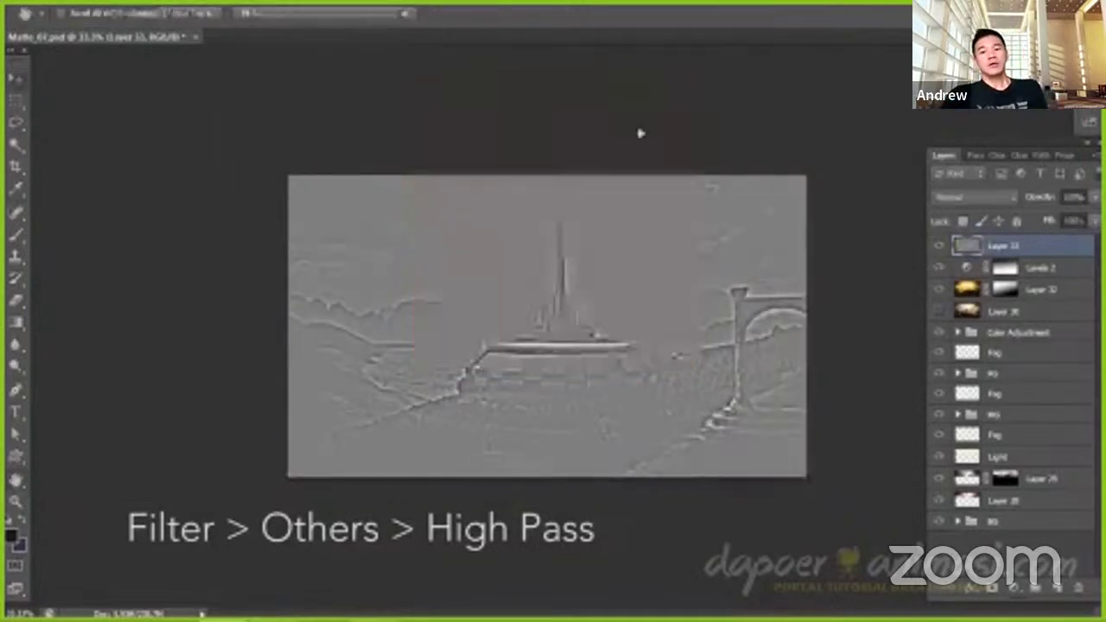
Blend the High Pass layer in Overlay at about 15% opacity and compare it on and off
click(966, 201)
click(959, 194)
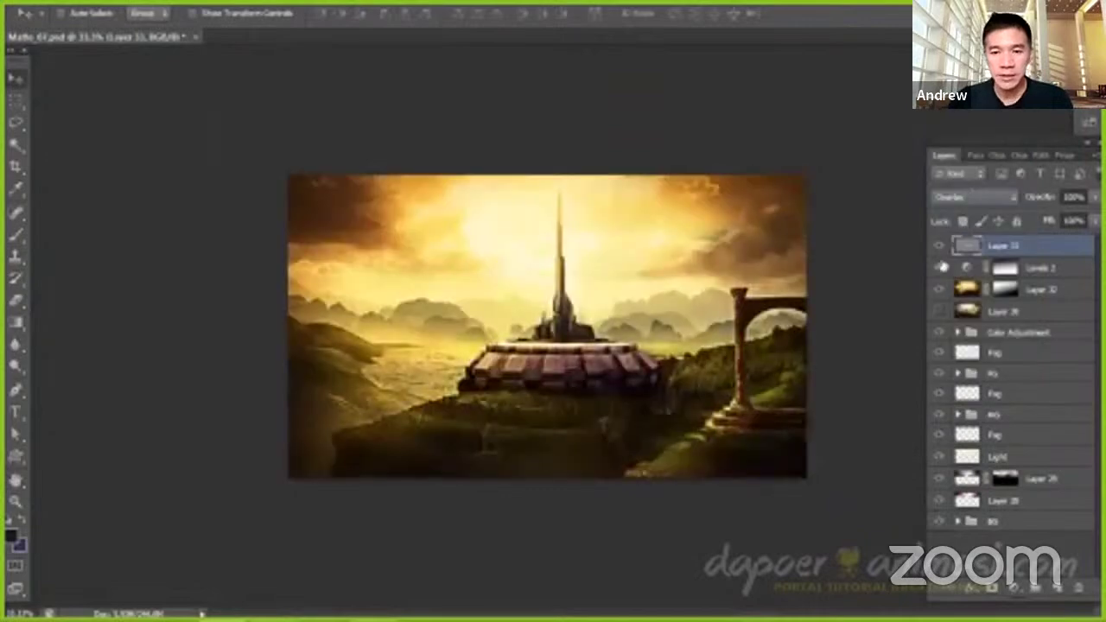
click(1095, 199)
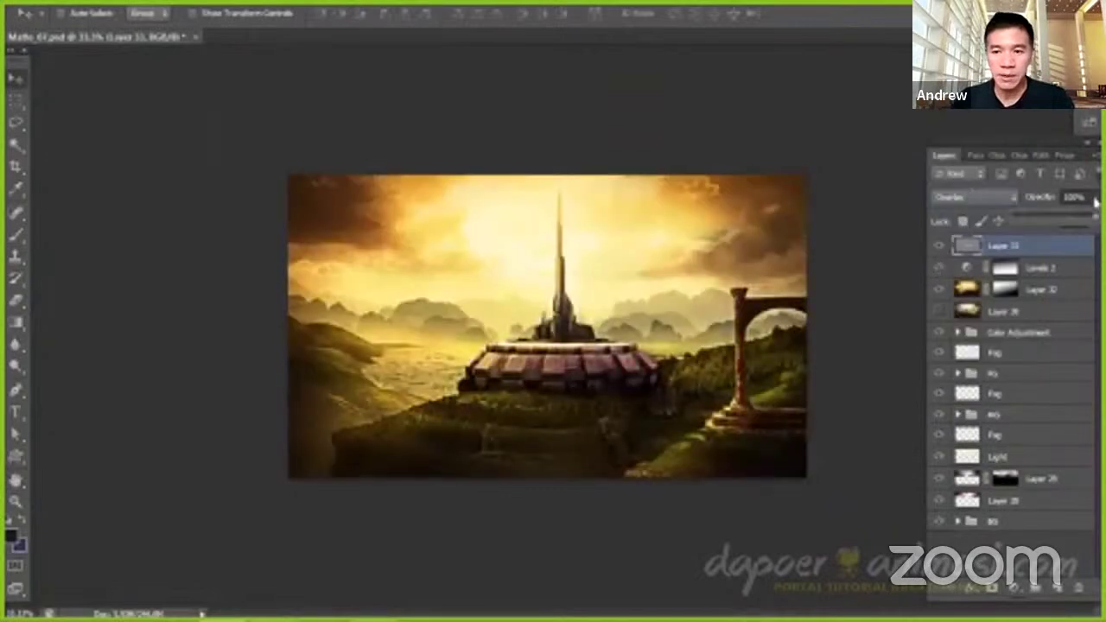
drag(1066, 226, 1027, 230)
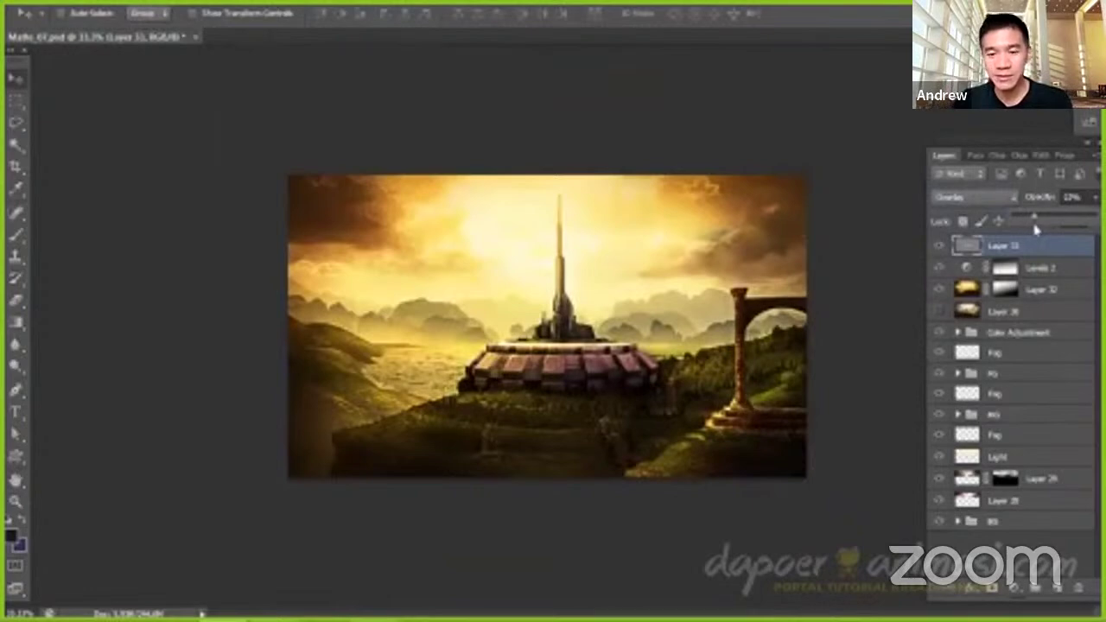
click(974, 249)
click(940, 248)
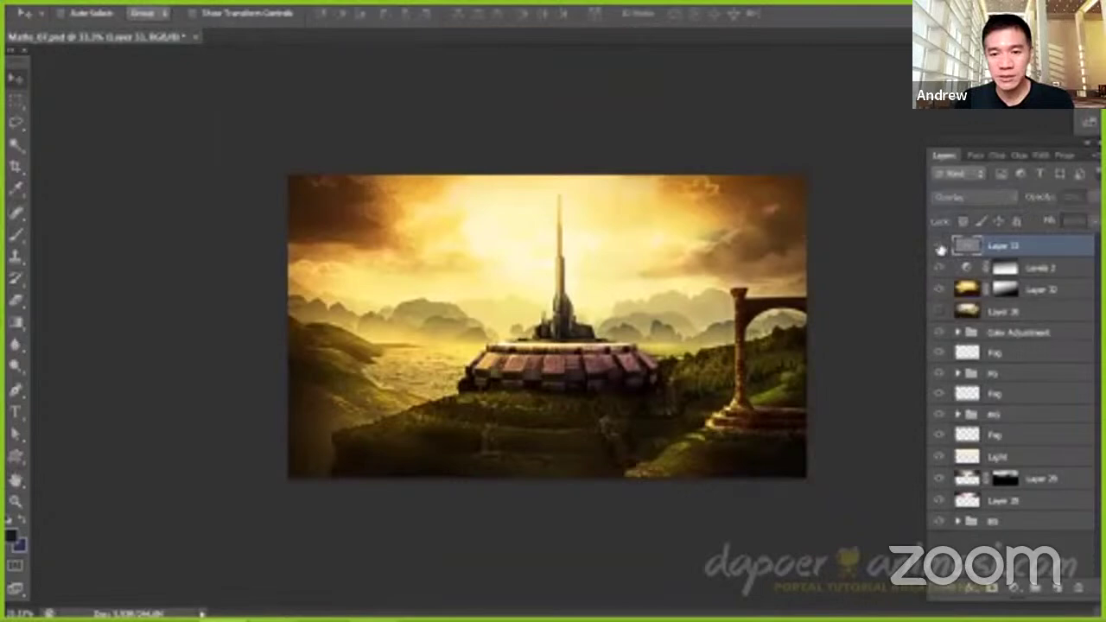
click(941, 249)
key(ctrl+plus)
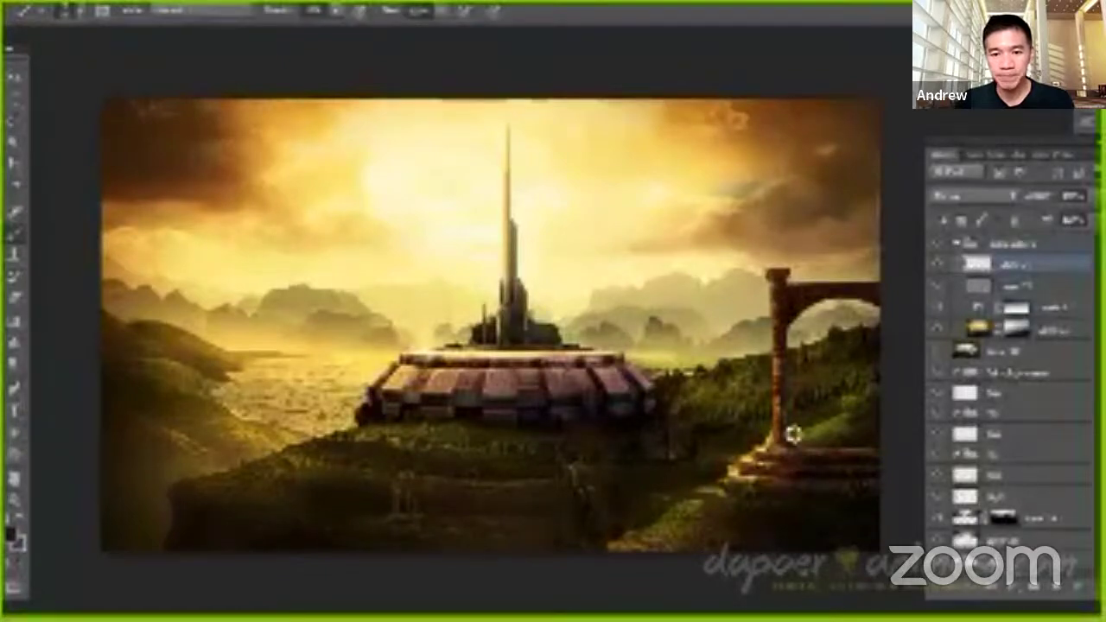
Zoom in on the spire and arch, change the finishing layer's blend mode, then fit the view
key(z)
click(793, 433)
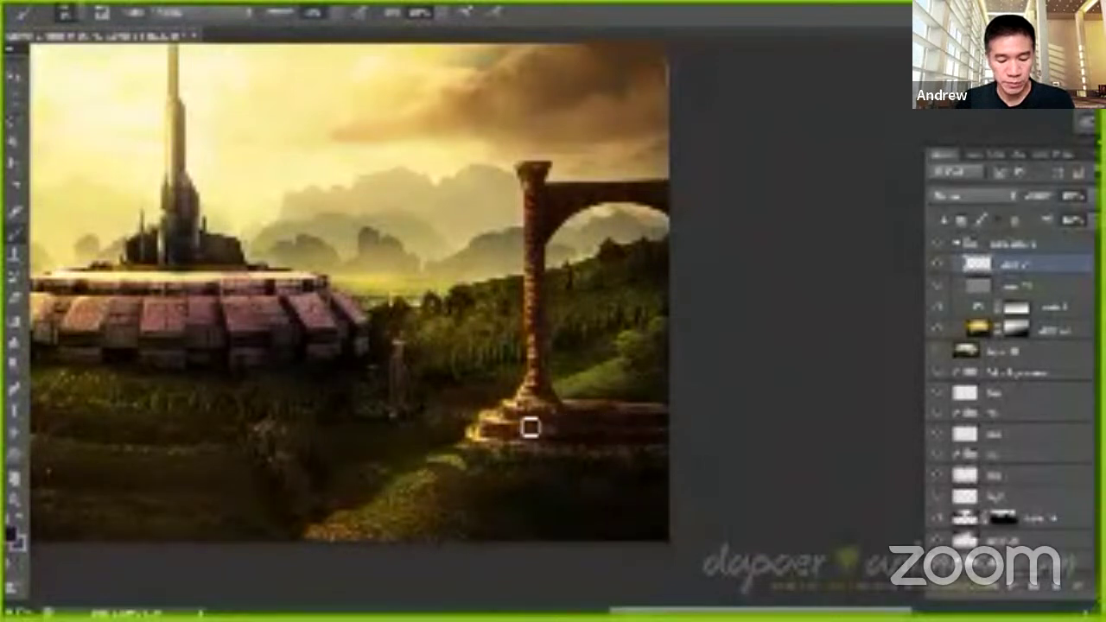
click(968, 195)
click(960, 157)
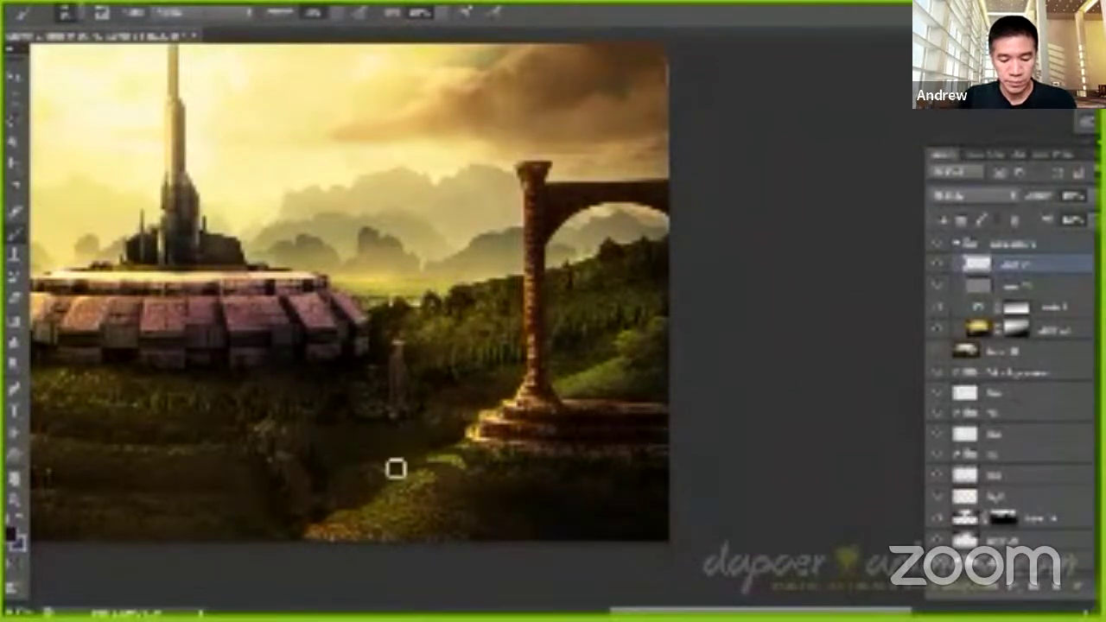
double_click(19, 510)
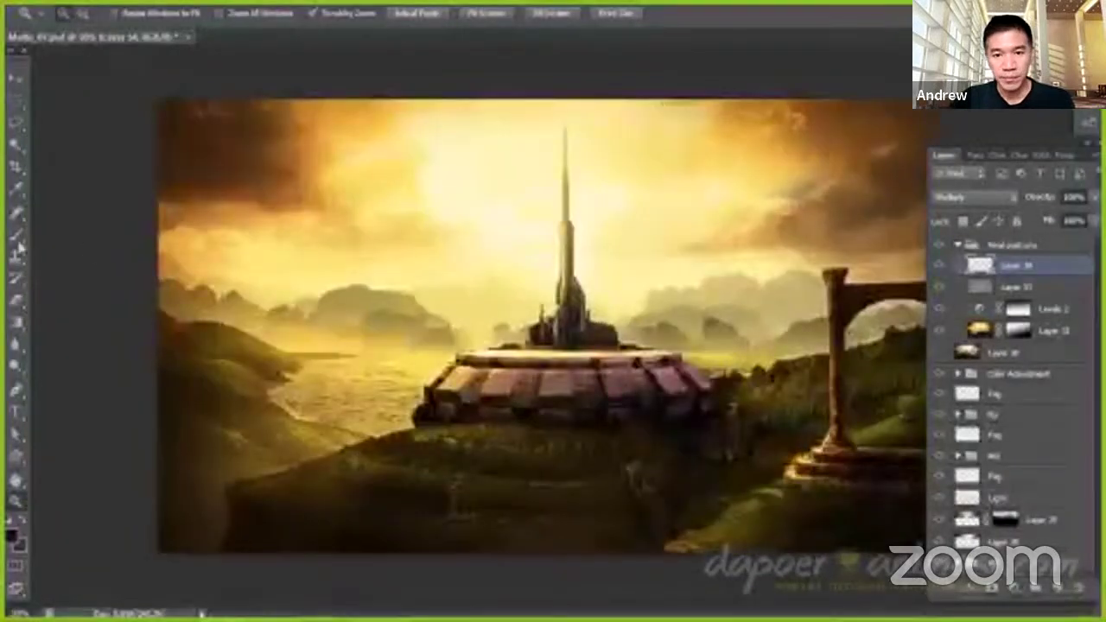
key(b)
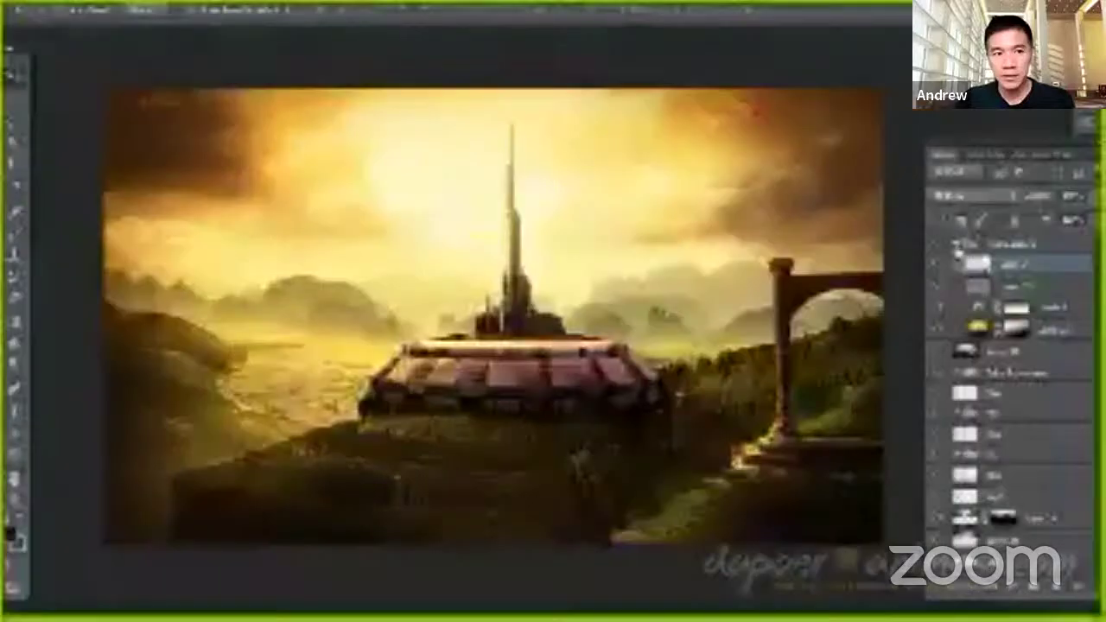
Collapse and hide the colour grading group, then view the image full screen
click(957, 248)
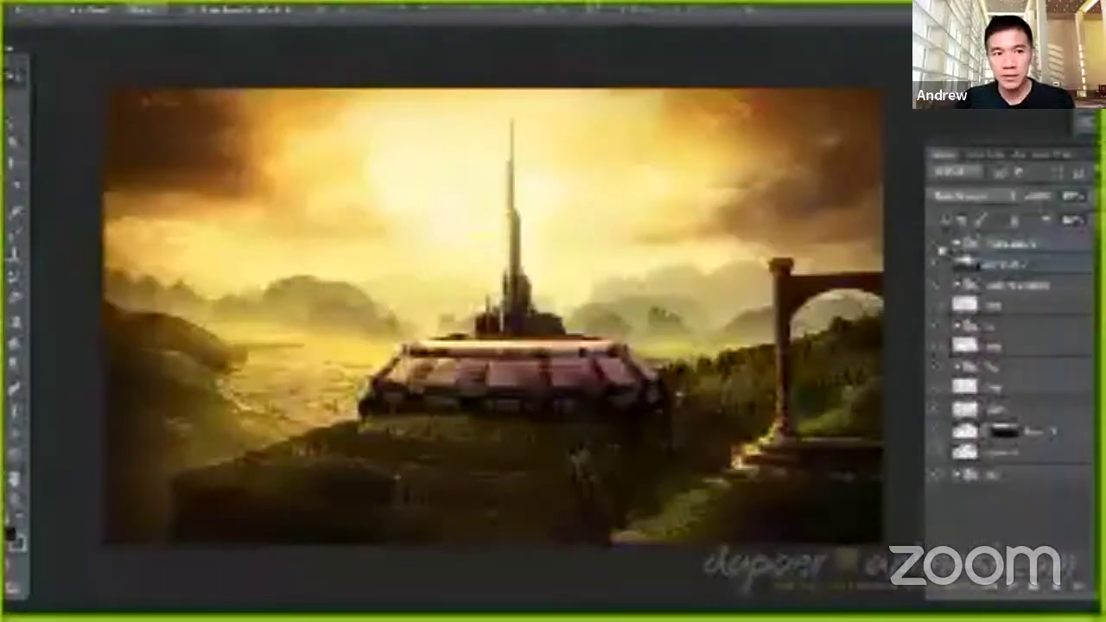
click(941, 246)
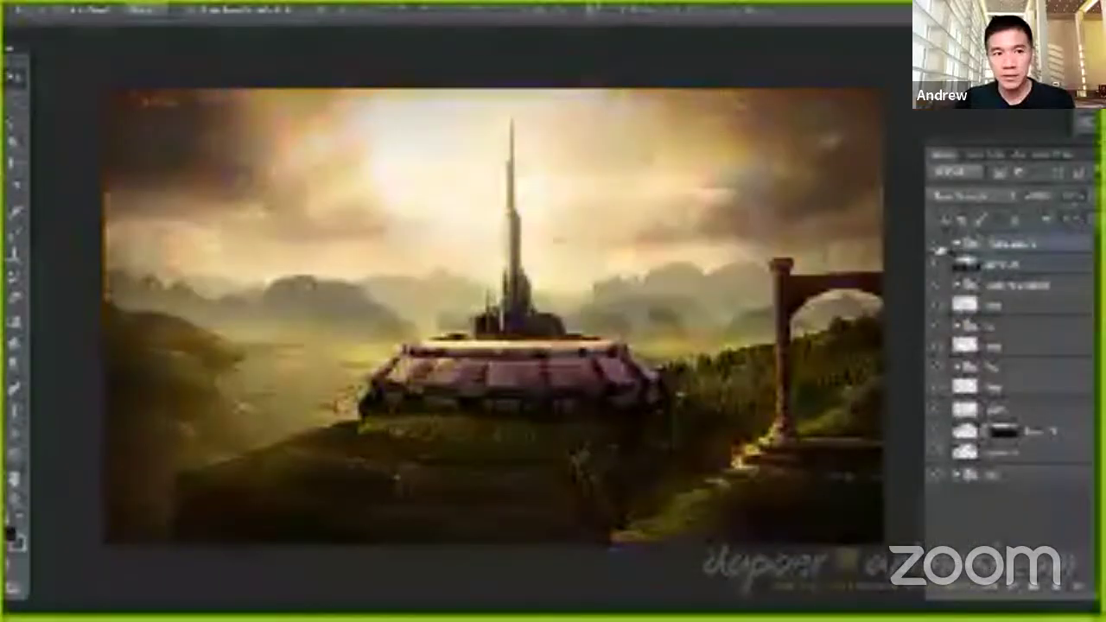
key(f)
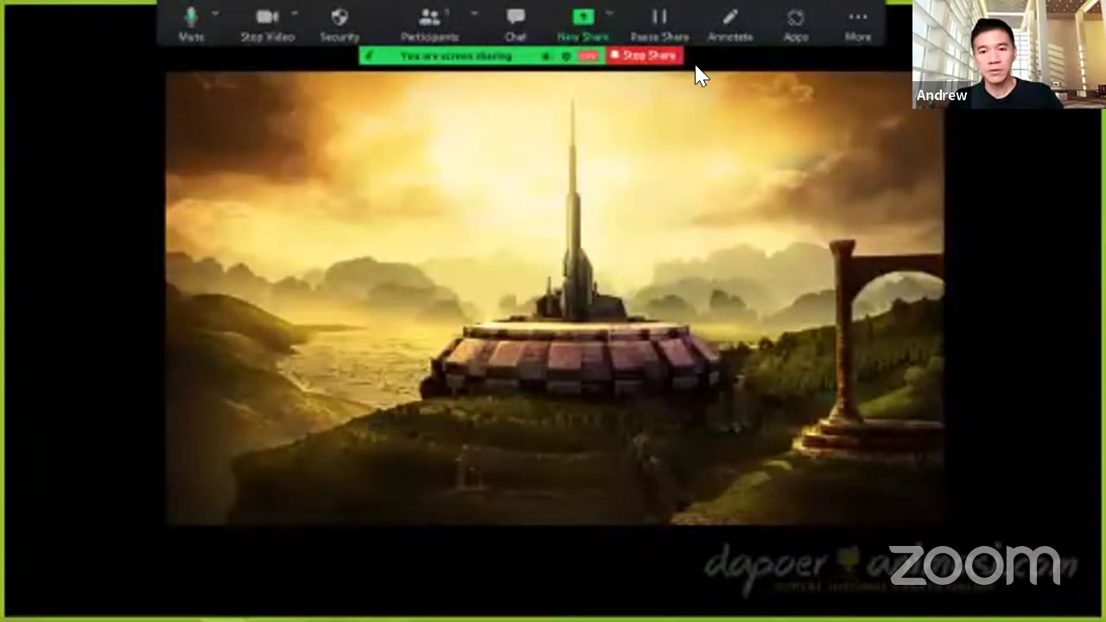
Stop sharing the screen from the Zoom toolbar
click(670, 56)
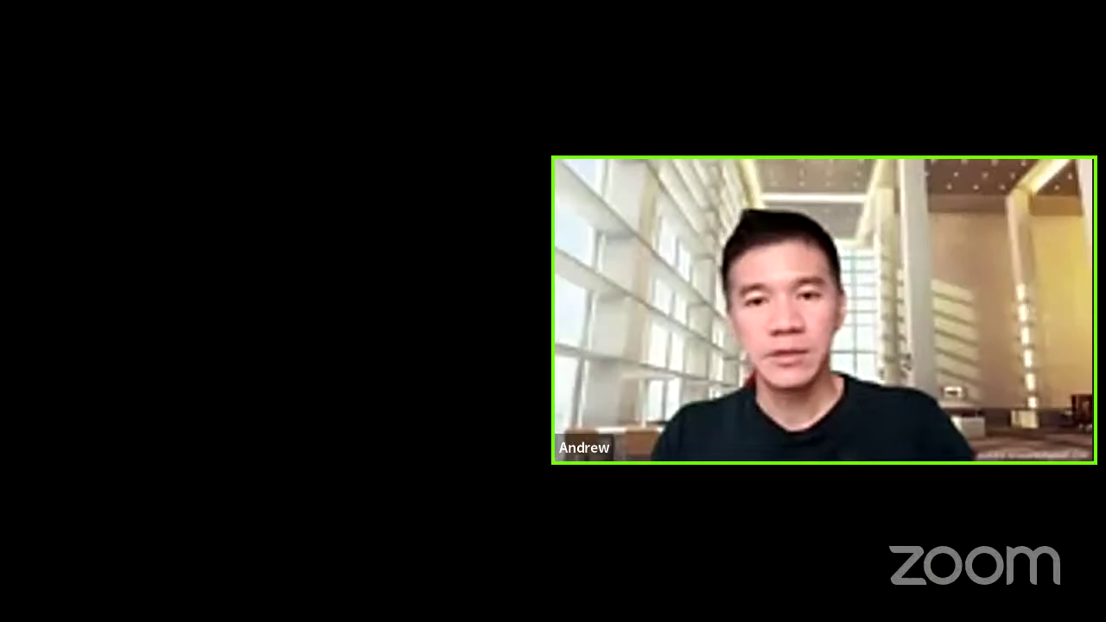